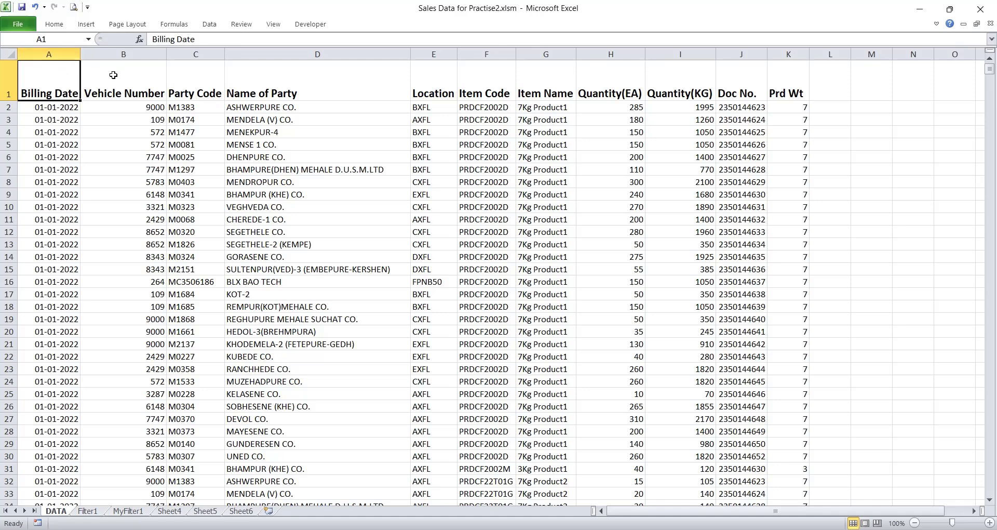
# Step: Inspect the DATA sheet's Party Code, Name of Party and Location columns and values
pyautogui.click(192, 80)
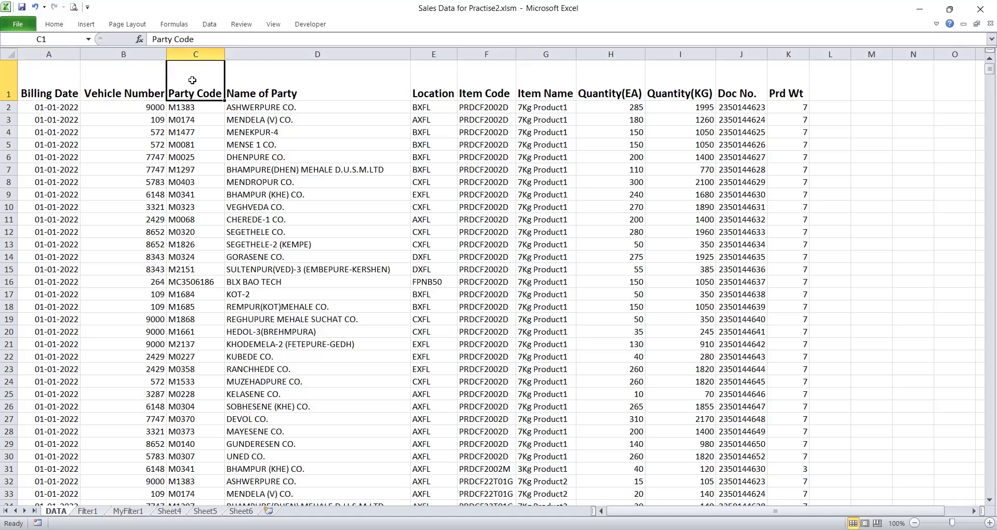
pyautogui.click(273, 83)
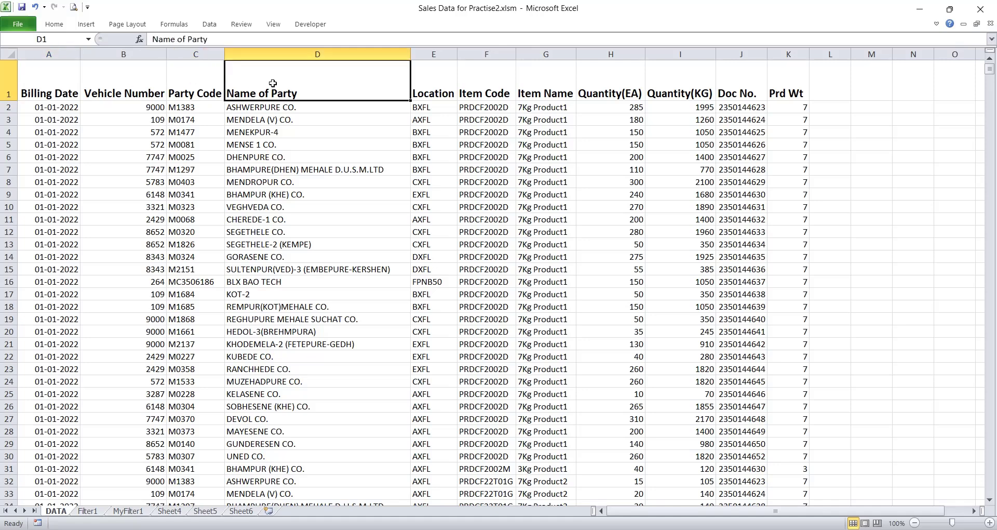
pyautogui.click(427, 95)
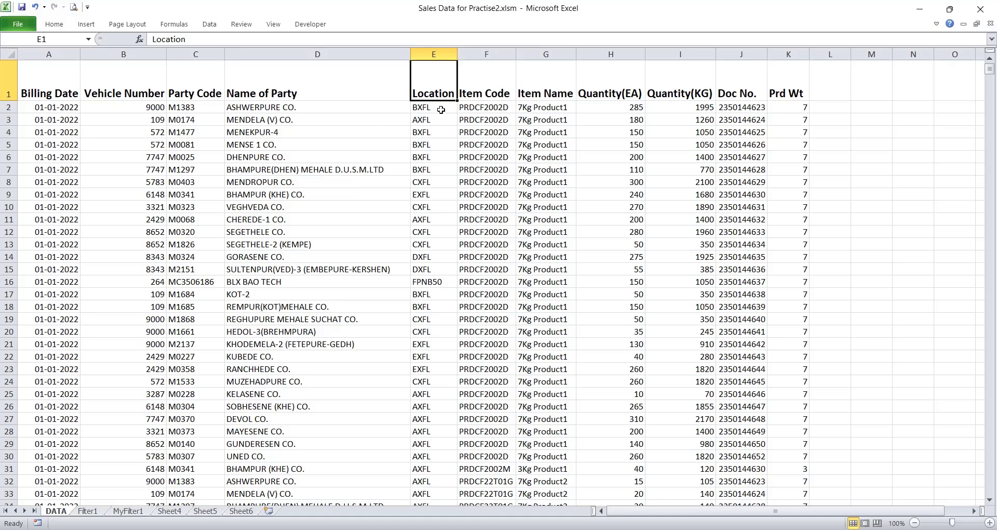
pyautogui.click(440, 108)
pyautogui.click(432, 120)
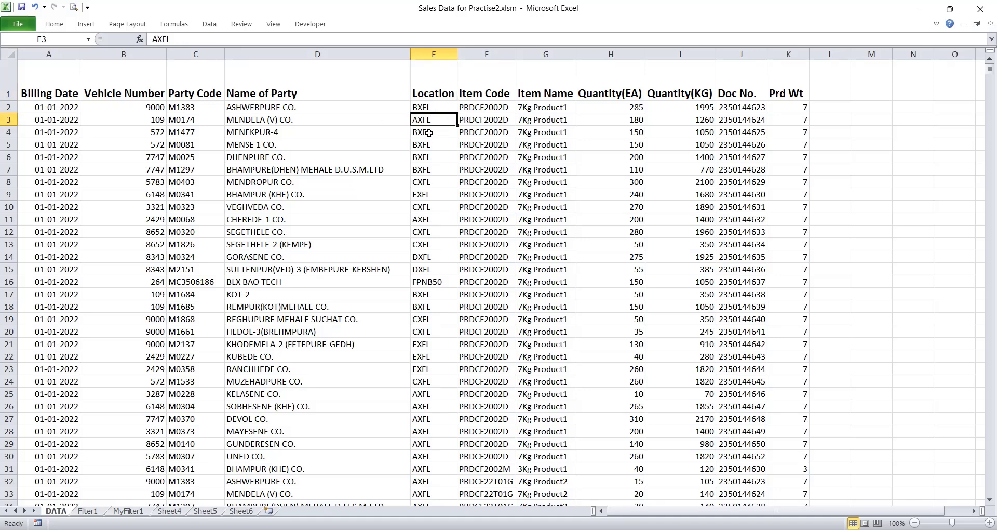
pyautogui.click(429, 134)
pyautogui.click(429, 144)
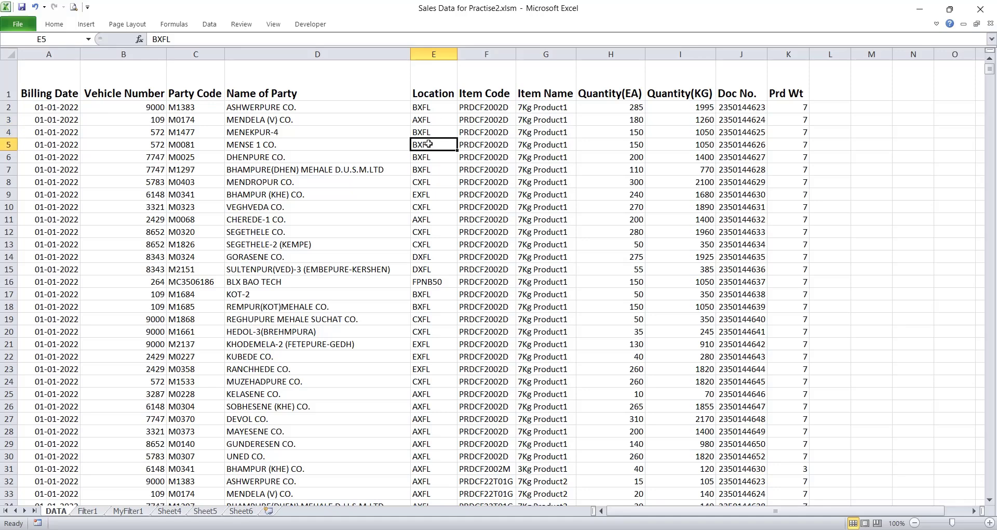
pyautogui.click(442, 54)
# Step: Review the Item Code, Doc No. and Prd Wt columns, including row 41's 5Kg Product2 weighing 5
pyautogui.click(490, 81)
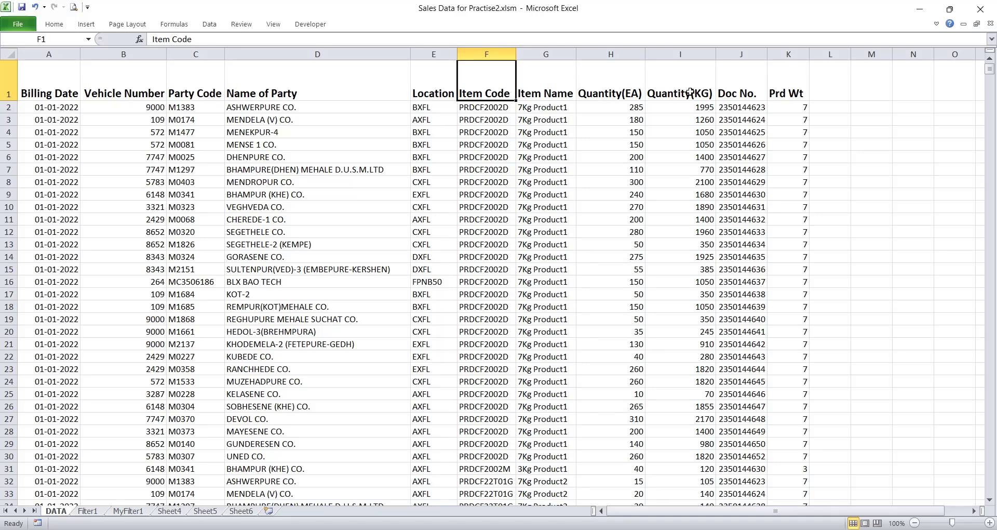
pyautogui.click(743, 84)
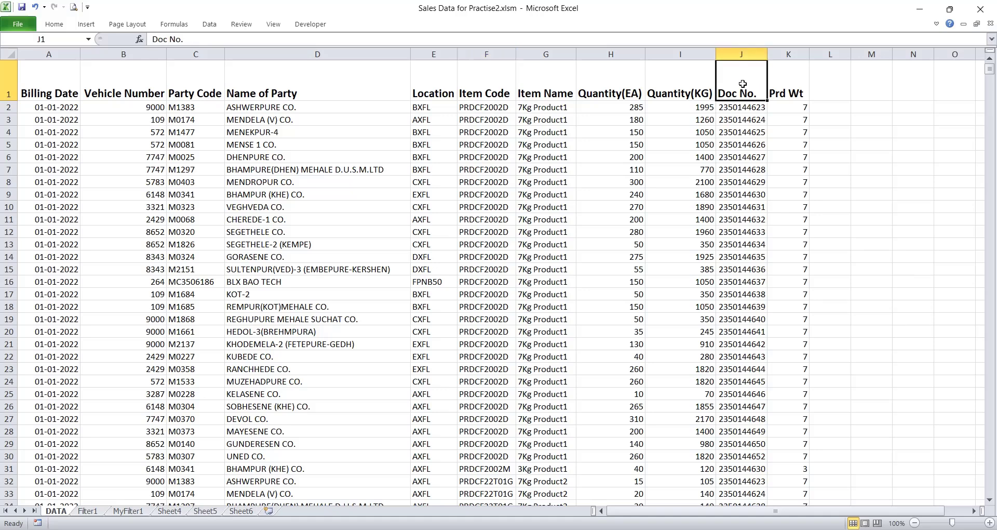
pyautogui.click(784, 82)
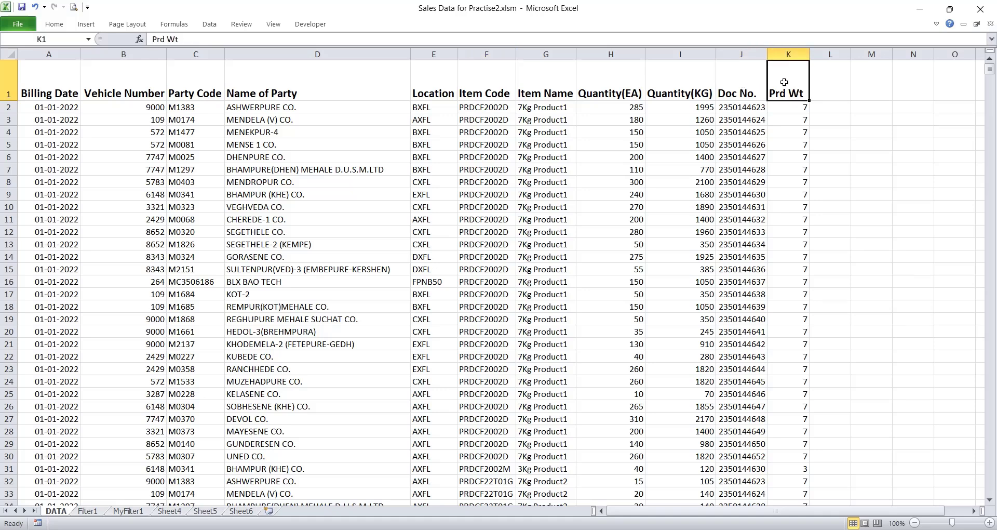
pyautogui.click(543, 112)
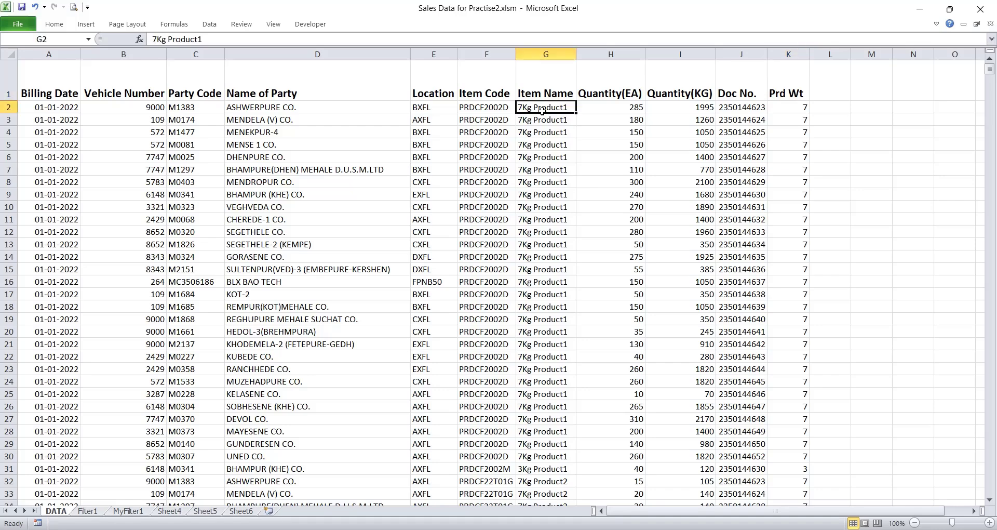
pyautogui.click(789, 106)
pyautogui.scroll(-6, 670, 178)
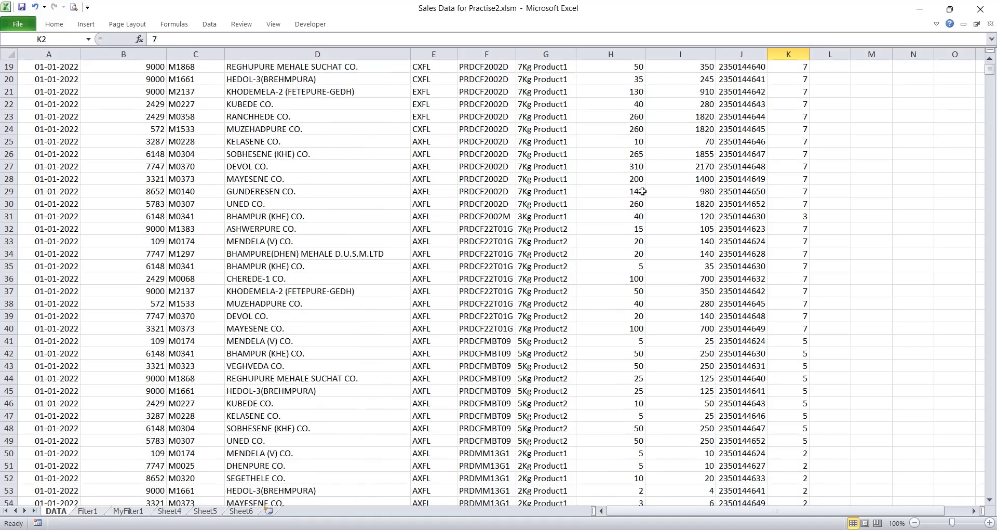
pyautogui.click(546, 339)
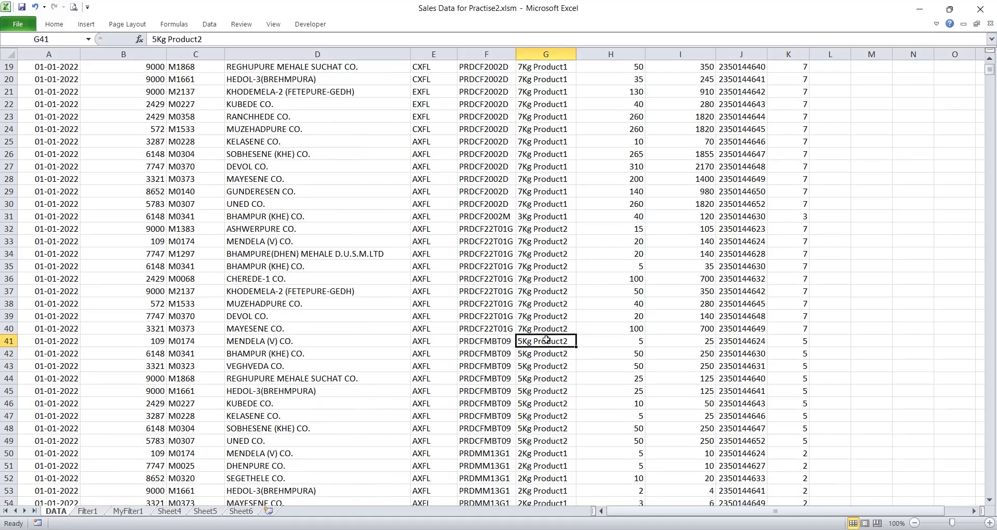
pyautogui.click(803, 340)
pyautogui.scroll(4, 630, 260)
pyautogui.scroll(2, 630, 260)
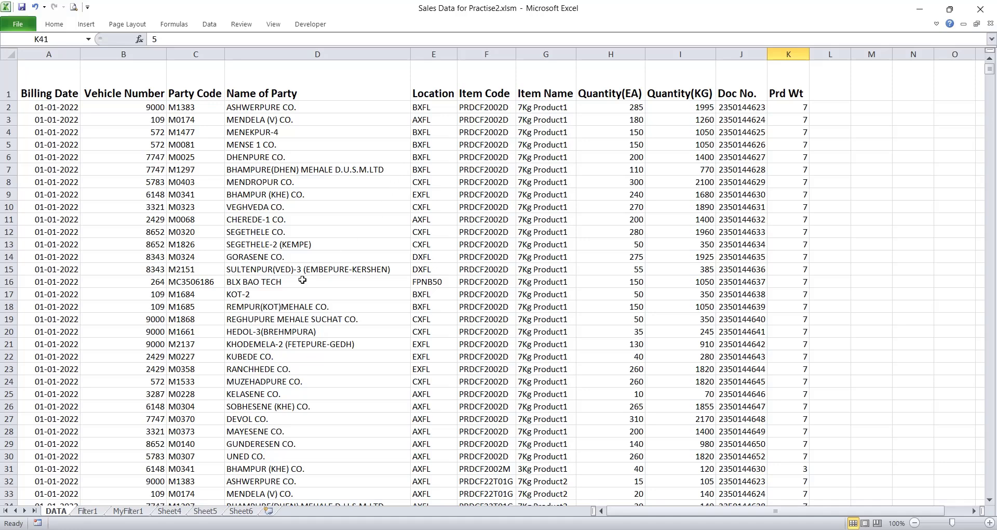
# Step: Compare DATA's header row A1:K1 with Sheet4's Extract row A9:K9 and criteria table M4:R5
pyautogui.click(169, 511)
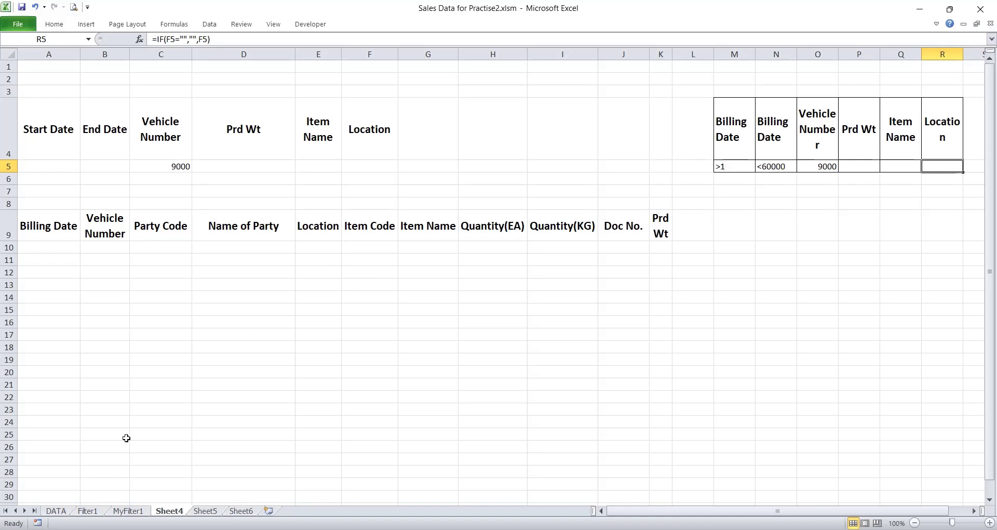
pyautogui.click(56, 511)
pyautogui.moveTo(61, 83); pyautogui.dragTo(789, 101)
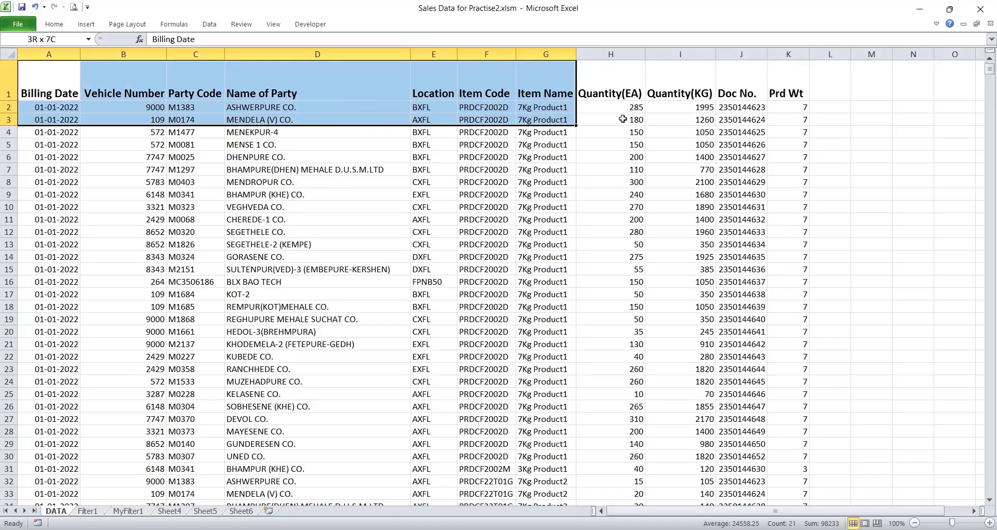
pyautogui.click(169, 512)
pyautogui.moveTo(53, 226); pyautogui.dragTo(661, 232)
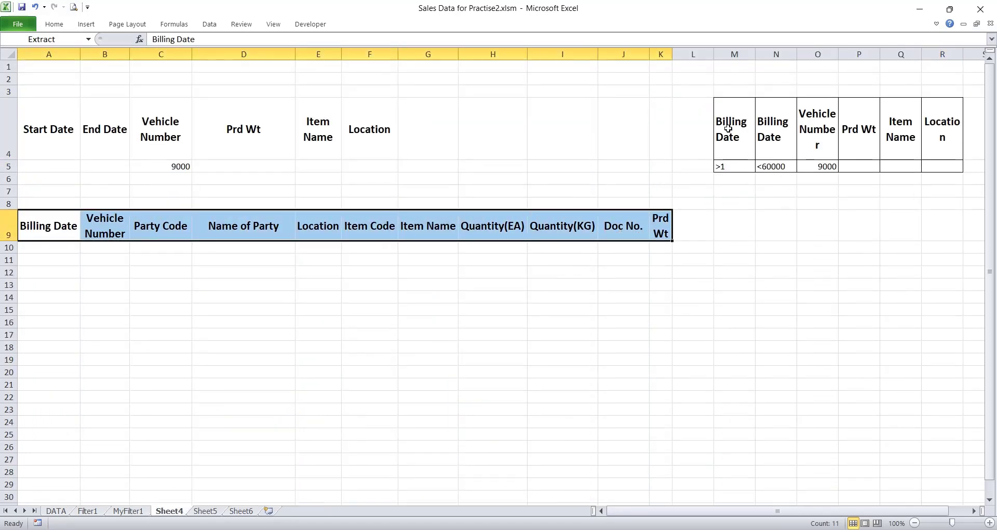
pyautogui.moveTo(728, 129); pyautogui.dragTo(952, 167)
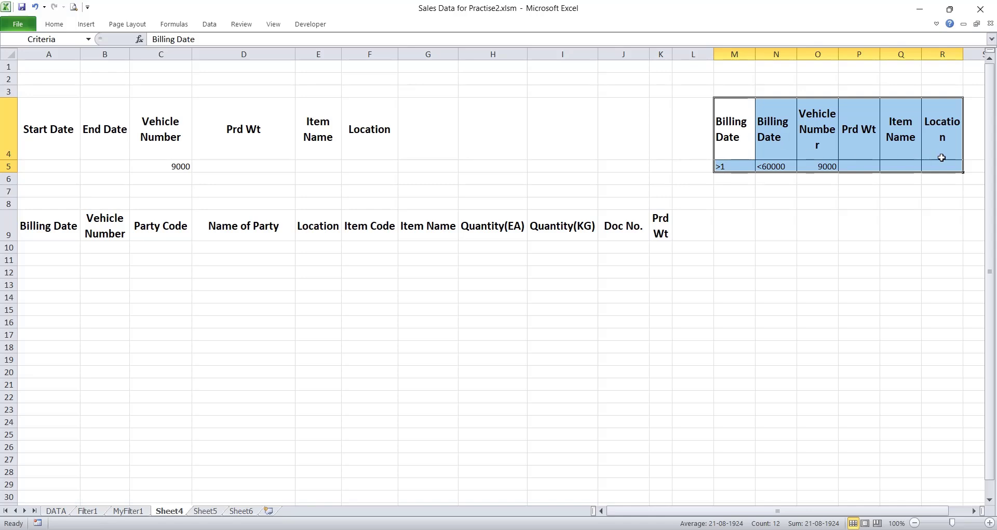
pyautogui.click(725, 192)
pyautogui.click(739, 167)
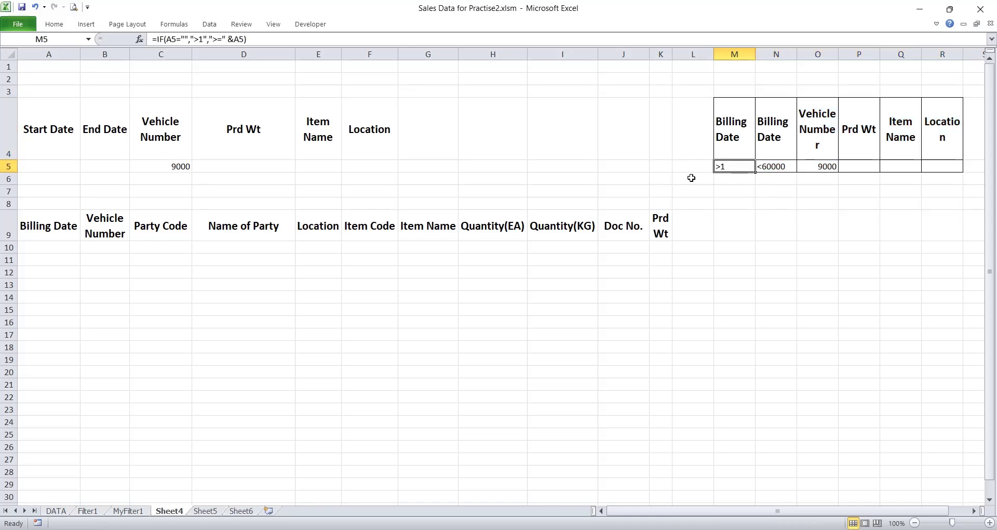
pyautogui.moveTo(194, 25); pyautogui.dragTo(149, 33)
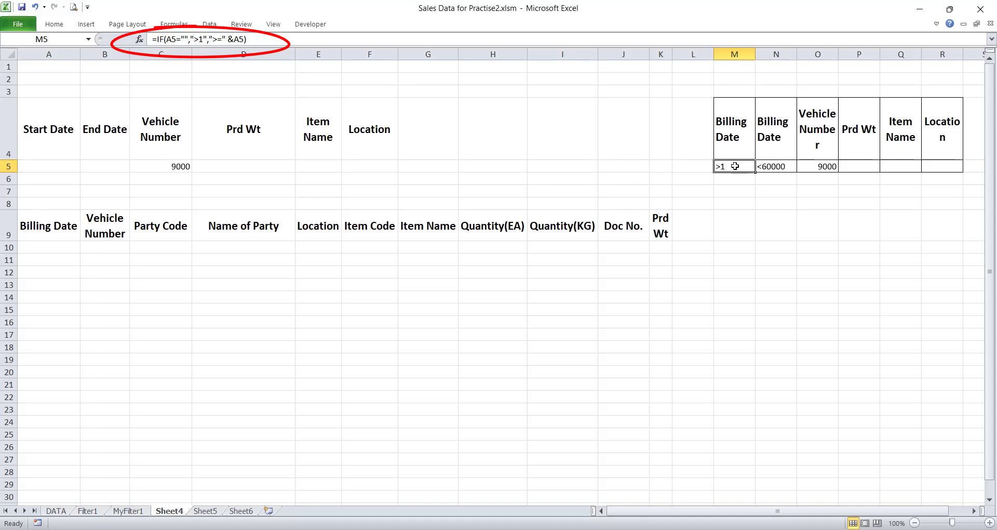
pyautogui.click(782, 166)
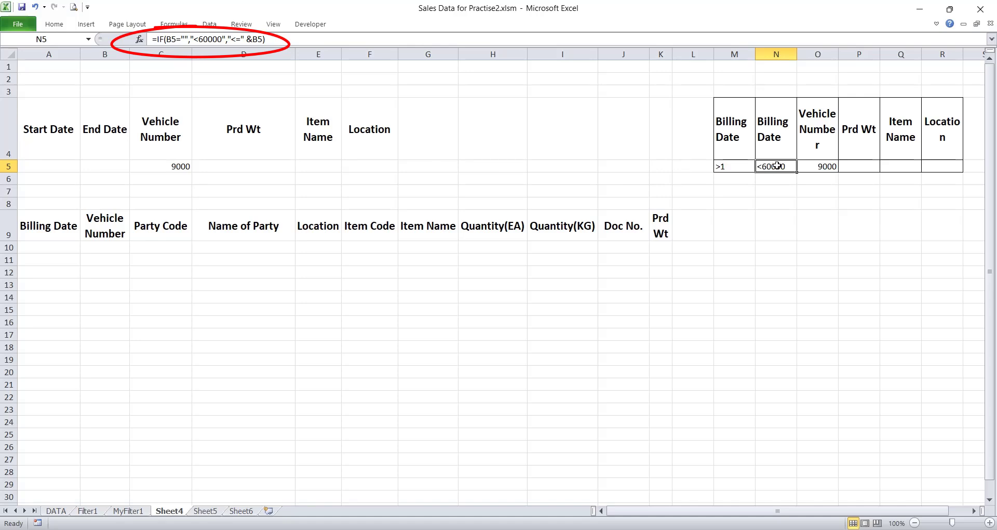
pyautogui.click(820, 167)
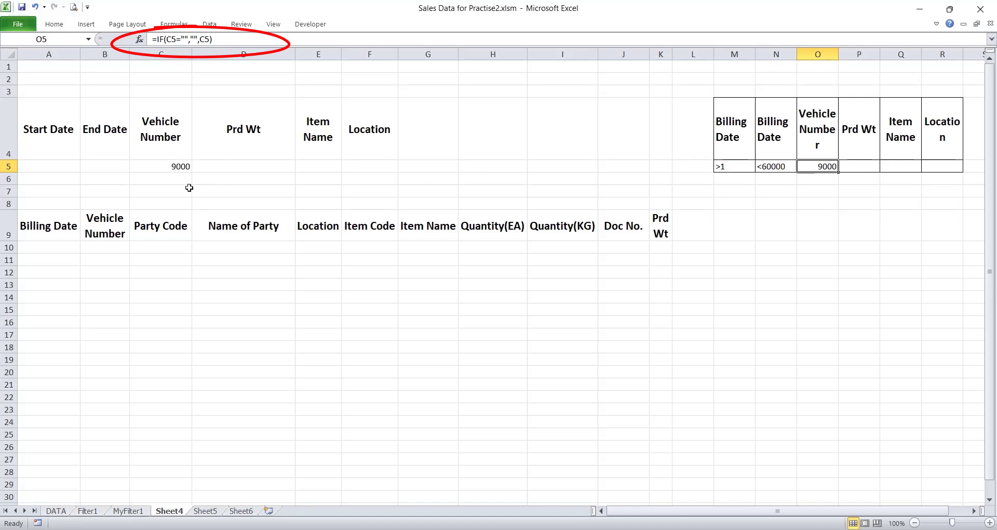
pyautogui.click(863, 166)
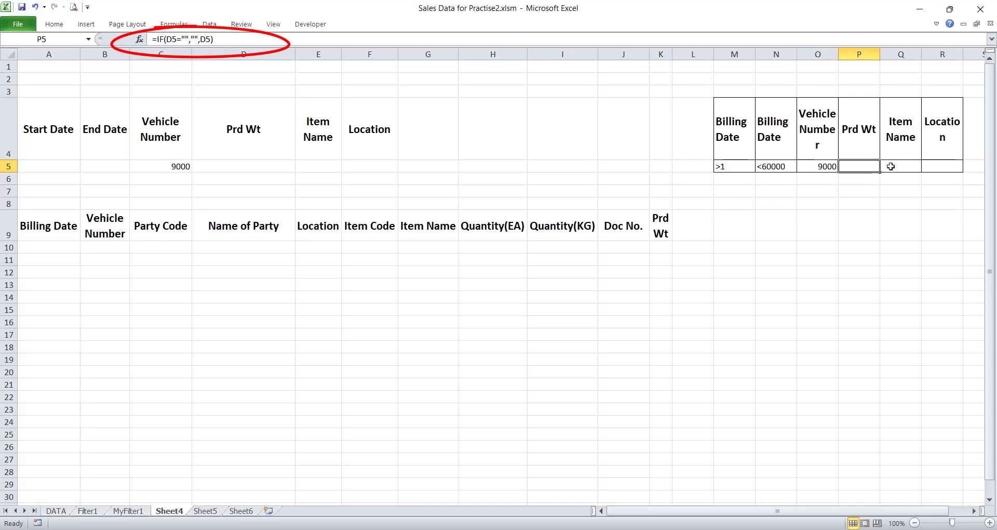
pyautogui.click(890, 166)
pyautogui.click(930, 165)
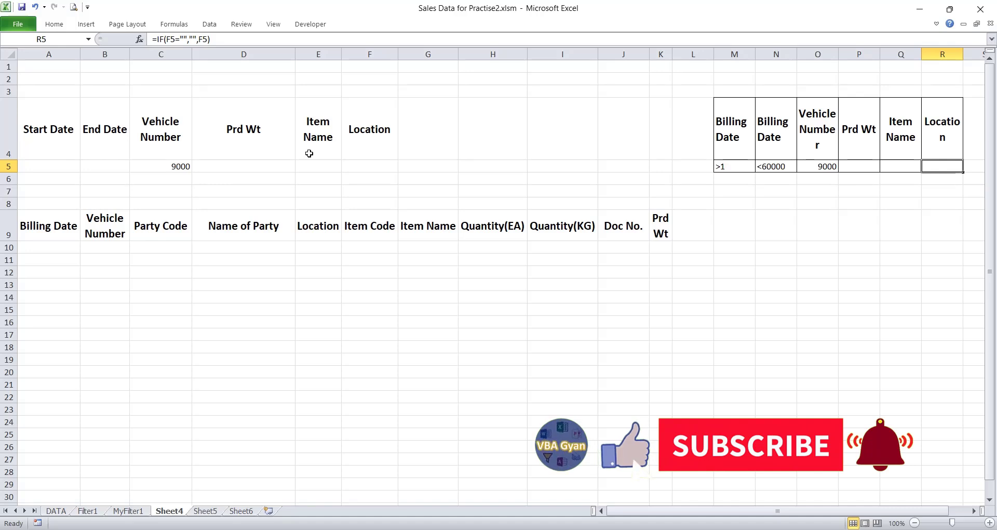
# Step: From empty cell H4, start recording Macro2 in This Workbook with description 'Adv Filter'
pyautogui.click(579, 131)
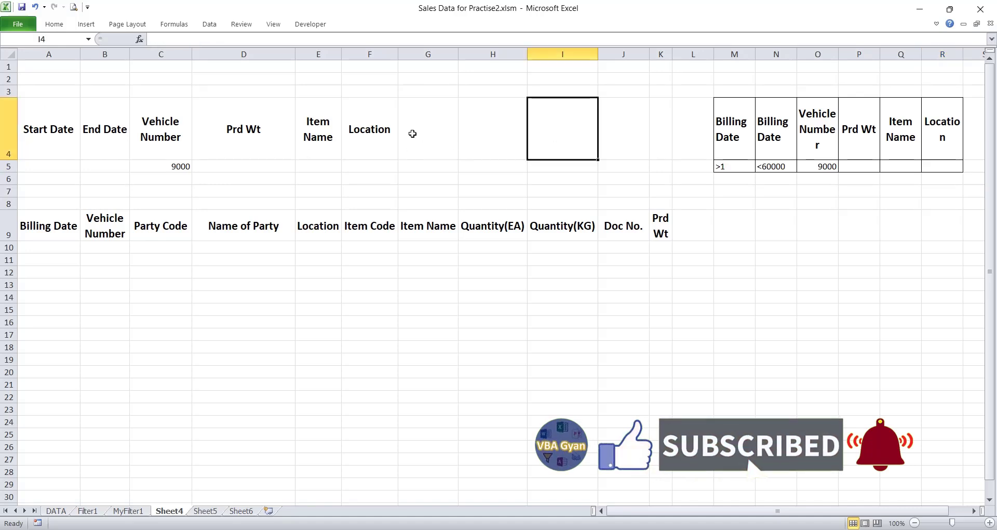
pyautogui.click(494, 131)
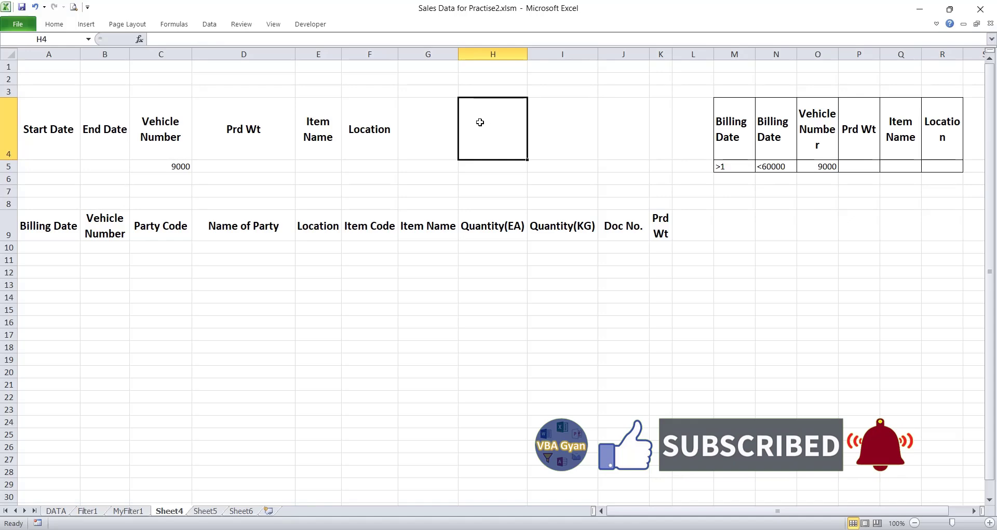
pyautogui.click(274, 24)
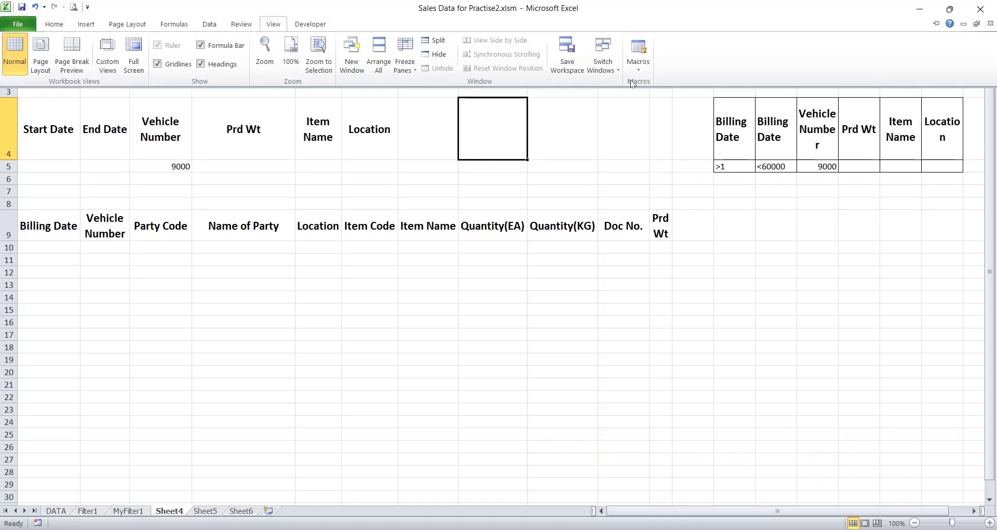
pyautogui.click(638, 66)
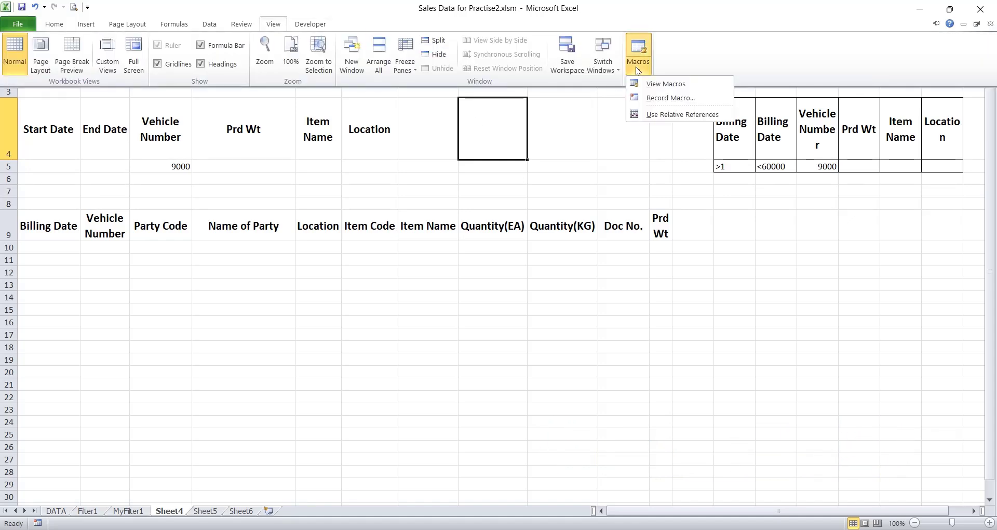
pyautogui.click(684, 99)
pyautogui.click(427, 415)
pyautogui.write('Adv Filte')
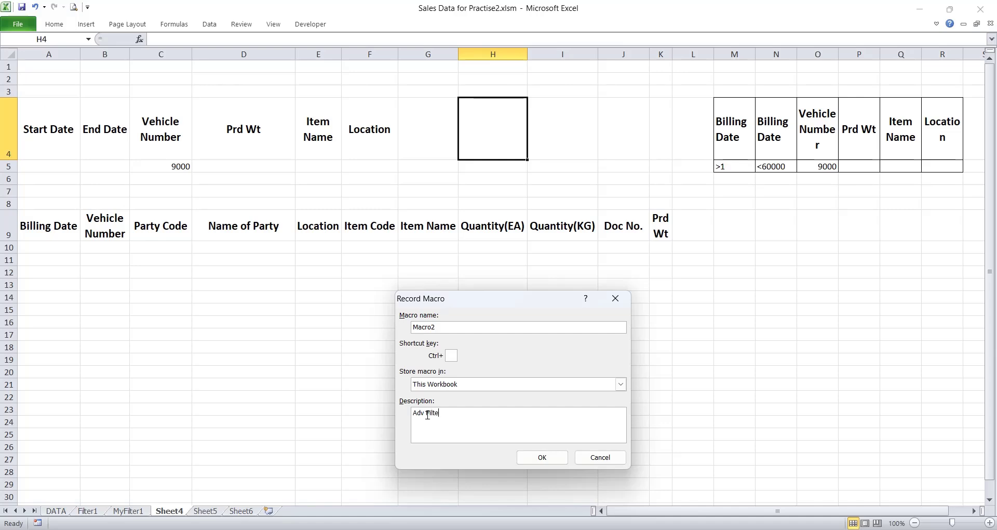
pyautogui.write('r')
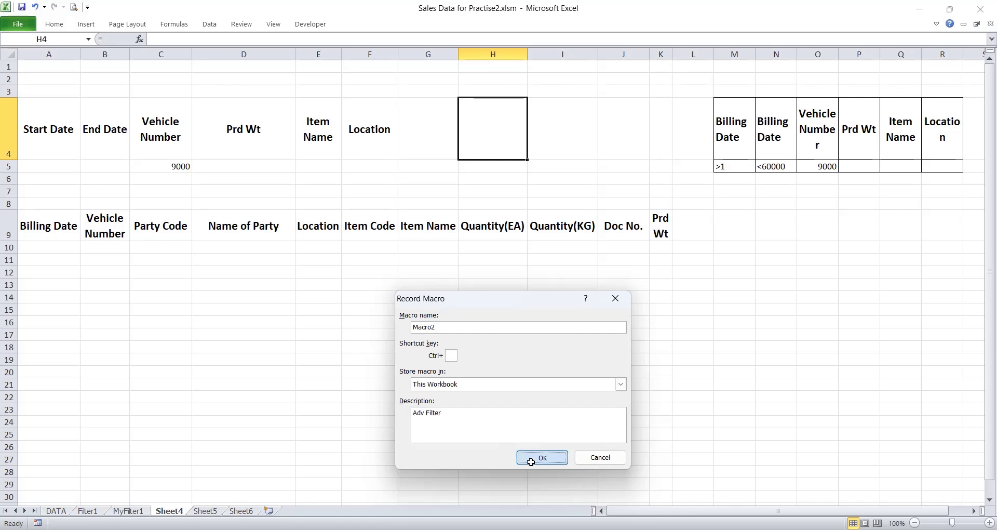
pyautogui.click(561, 451)
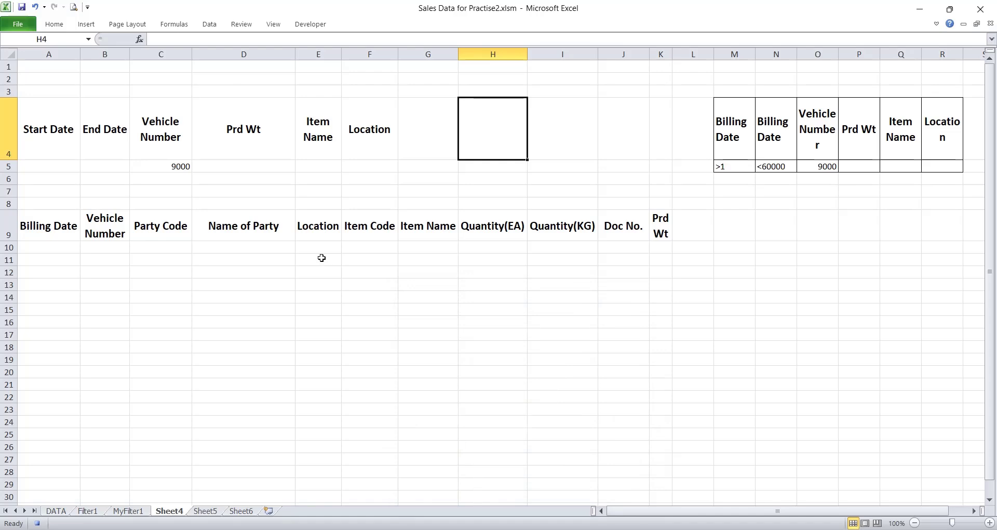
# Step: Start an Advanced Filter with list range DATA!$A$1:$K$1000
pyautogui.click(213, 25)
pyautogui.click(354, 65)
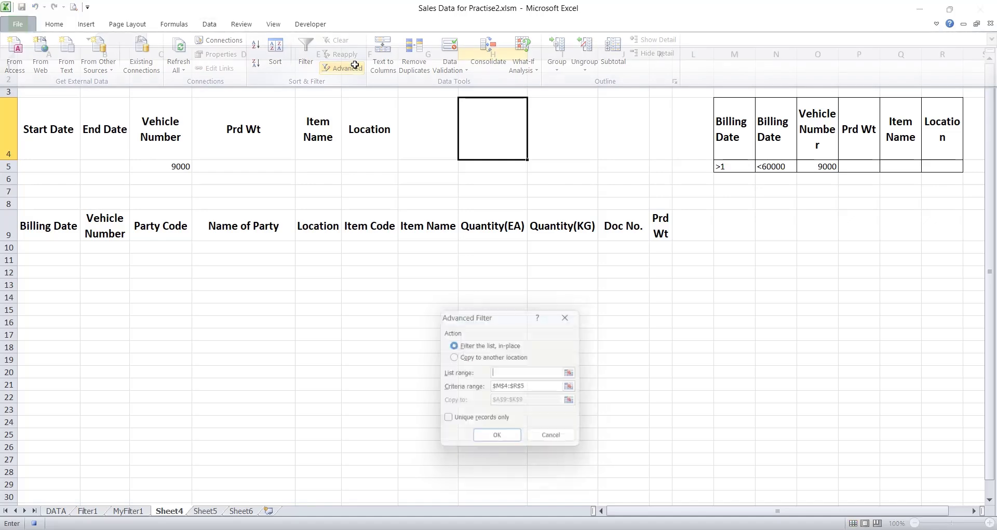
pyautogui.click(507, 374)
pyautogui.click(57, 511)
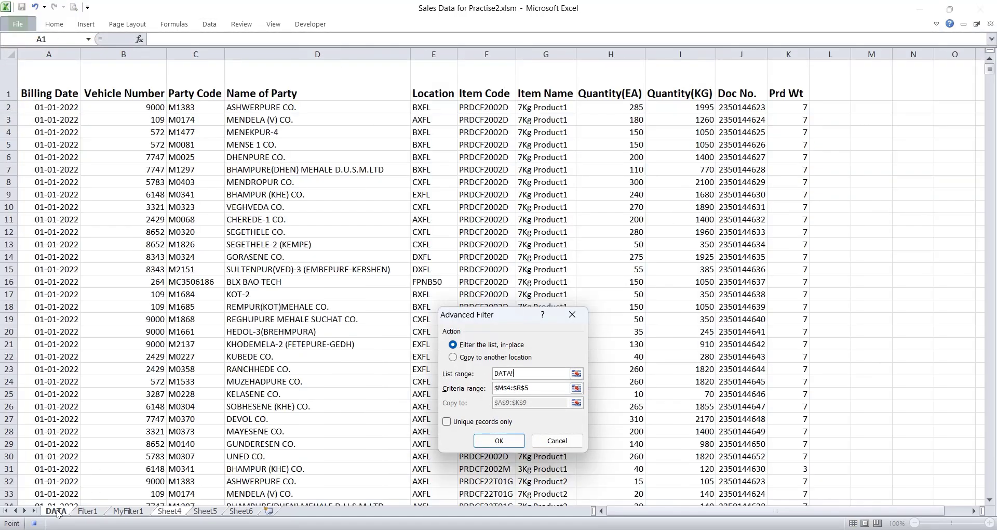
pyautogui.moveTo(49, 80); pyautogui.dragTo(781, 133)
pyautogui.click(552, 376)
# Step: Use Sheet4's criteria table, copy results to the row 9 Extract headings, and run the filter
pyautogui.click(465, 387)
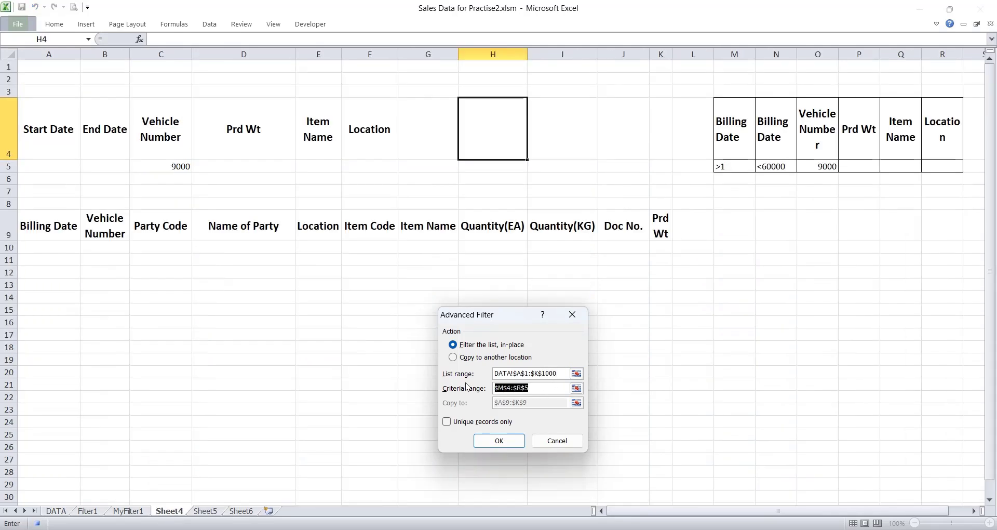
pyautogui.press('BackSpace')
pyautogui.moveTo(724, 136)
pyautogui.mouseDown()
pyautogui.moveTo(807, 158)
pyautogui.moveTo(942, 169)
pyautogui.mouseUp()
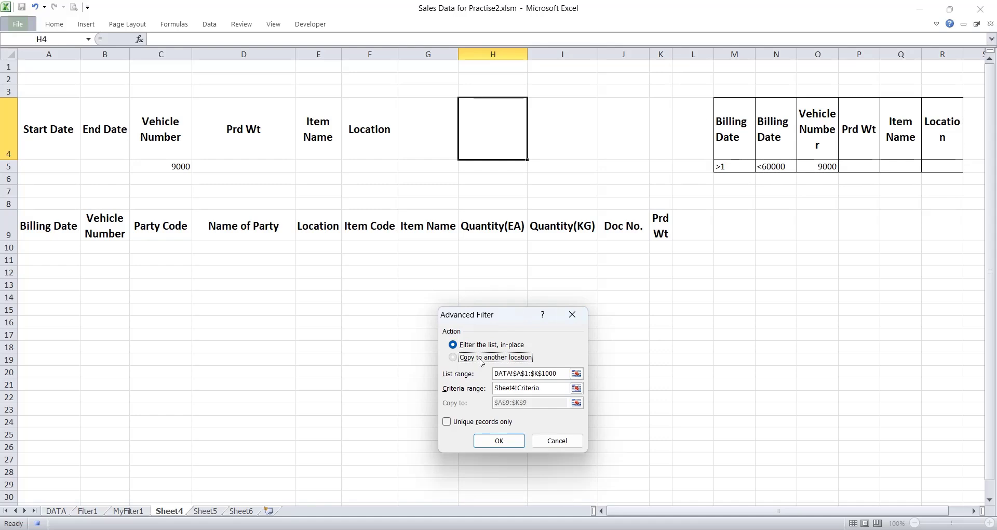
pyautogui.click(478, 360)
pyautogui.click(450, 404)
pyautogui.press('BackSpace')
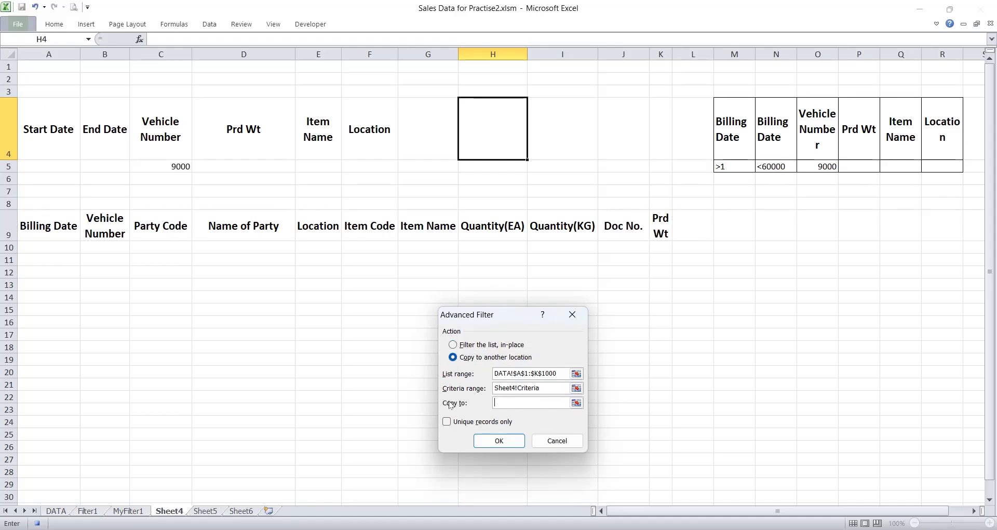
pyautogui.moveTo(52, 222); pyautogui.dragTo(665, 233)
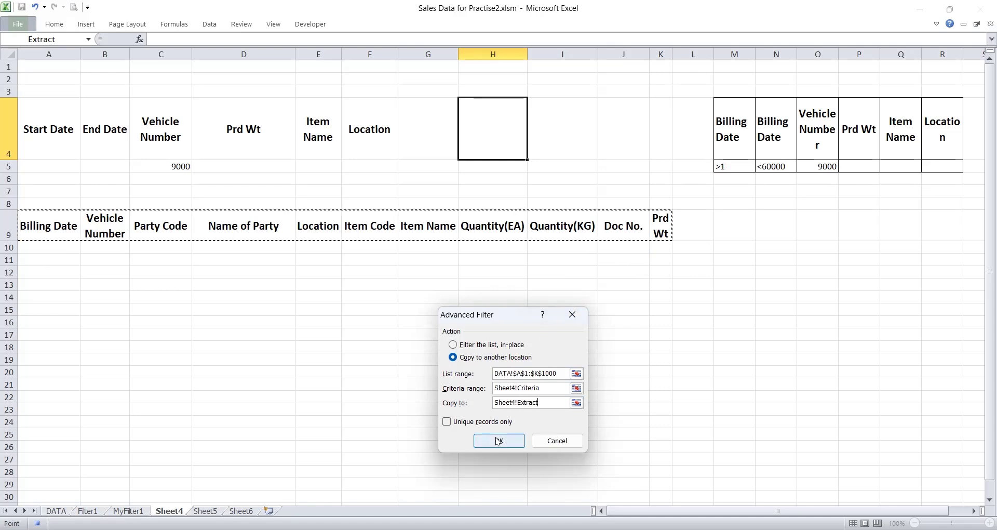
pyautogui.click(498, 441)
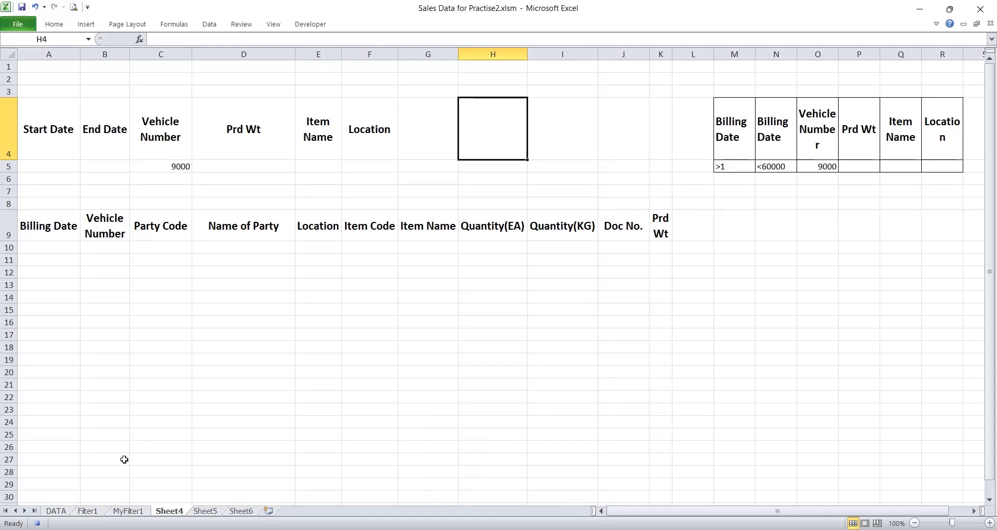
# Step: Stop recording Macro2, review Sheet4's headings, and open the recorded code in Visual Basic
pyautogui.click(38, 523)
pyautogui.click(57, 234)
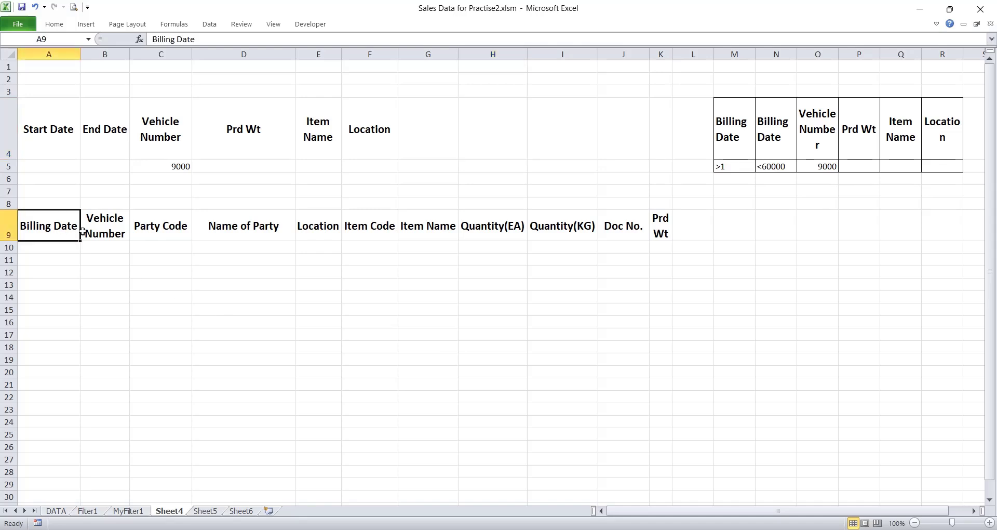
pyautogui.moveTo(82, 234); pyautogui.dragTo(624, 231)
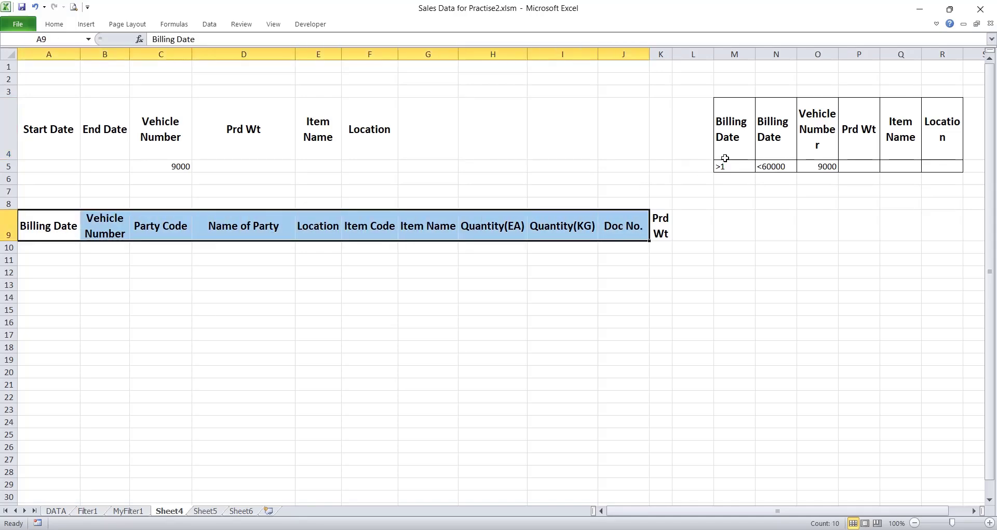
pyautogui.moveTo(725, 158); pyautogui.dragTo(950, 149)
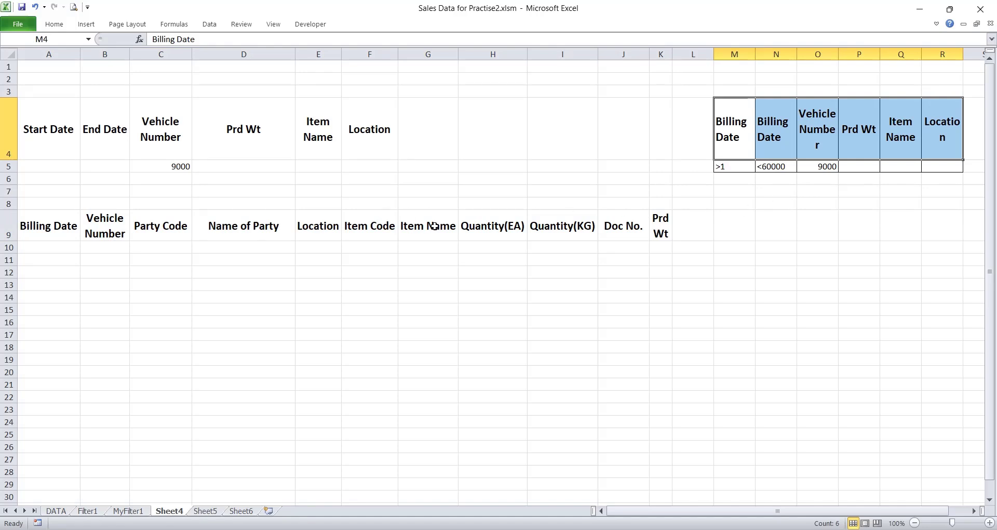
pyautogui.press('Home')
pyautogui.press('Down')
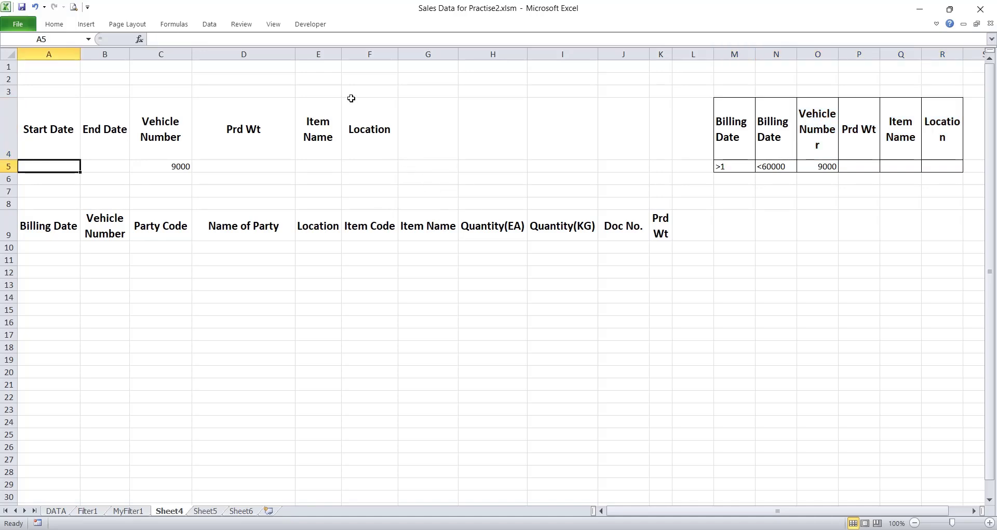
pyautogui.click(312, 28)
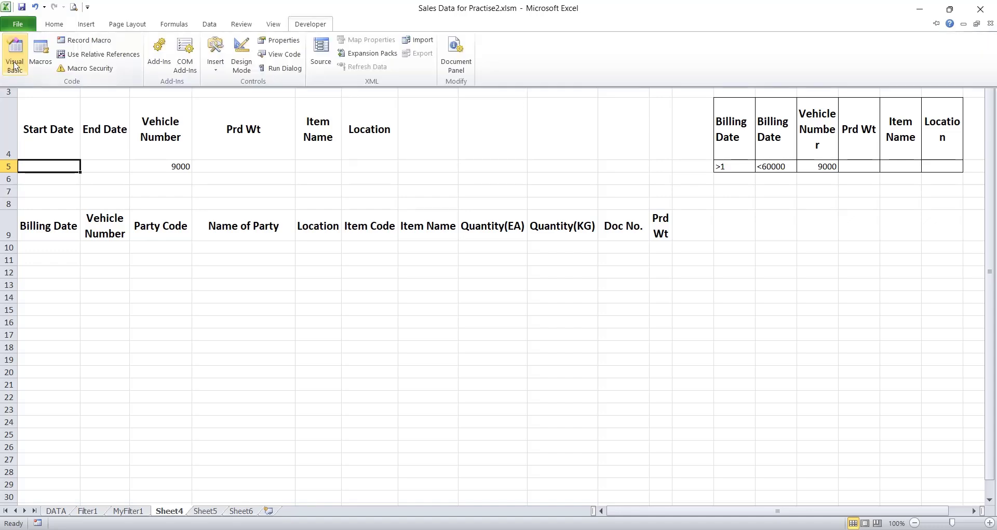
pyautogui.click(15, 65)
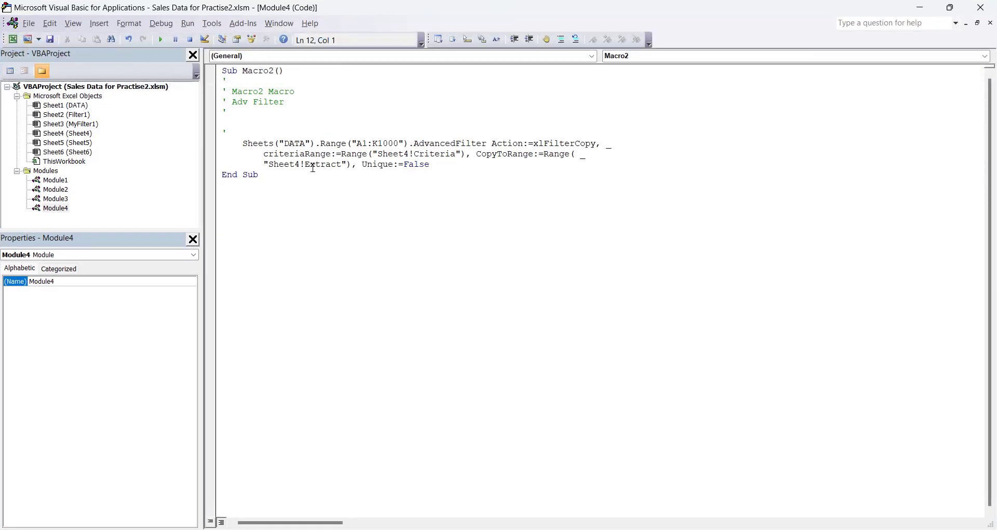
pyautogui.click(225, 123)
pyautogui.click(12, 39)
pyautogui.moveTo(49, 247); pyautogui.dragTo(657, 293)
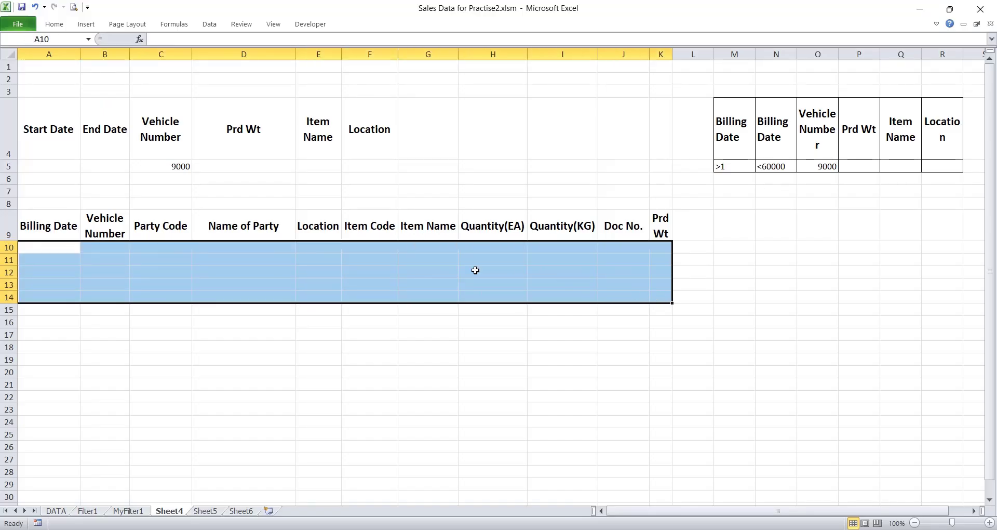
pyautogui.click(160, 167)
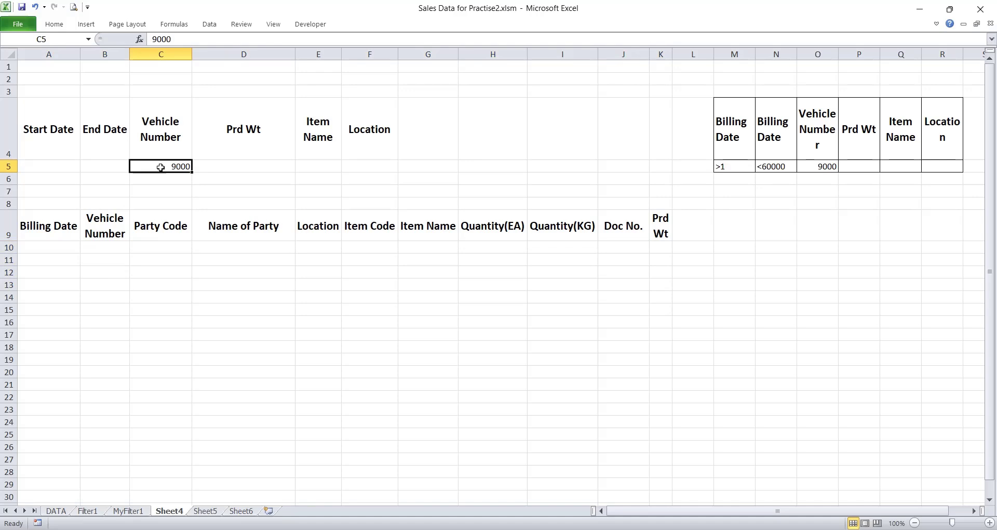
pyautogui.moveTo(52, 248); pyautogui.dragTo(151, 268)
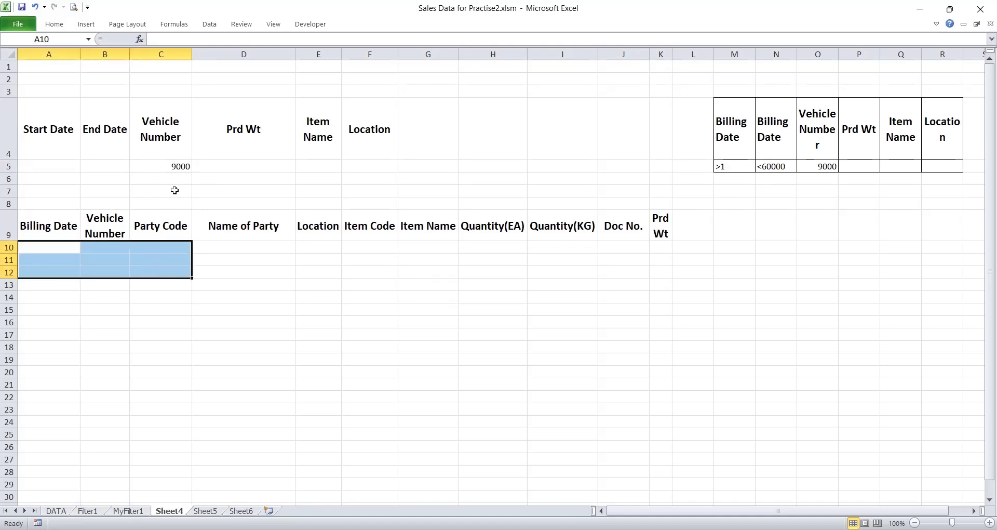
pyautogui.moveTo(31, 167); pyautogui.dragTo(290, 180)
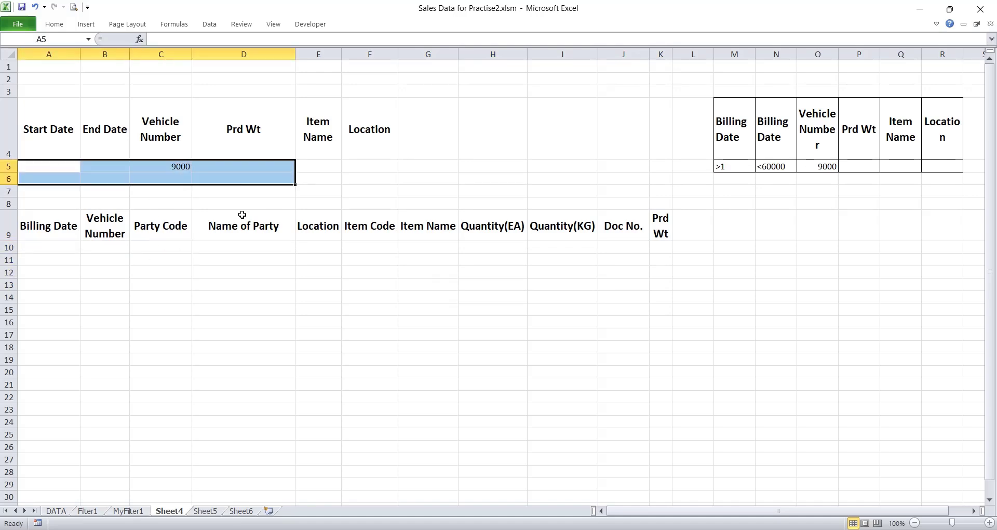
pyautogui.moveTo(61, 249); pyautogui.dragTo(309, 266)
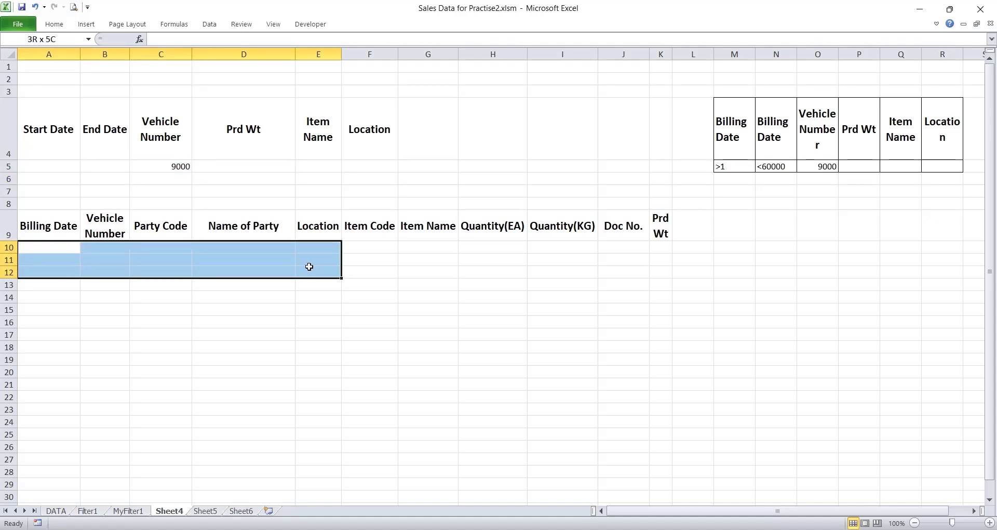
pyautogui.click(305, 26)
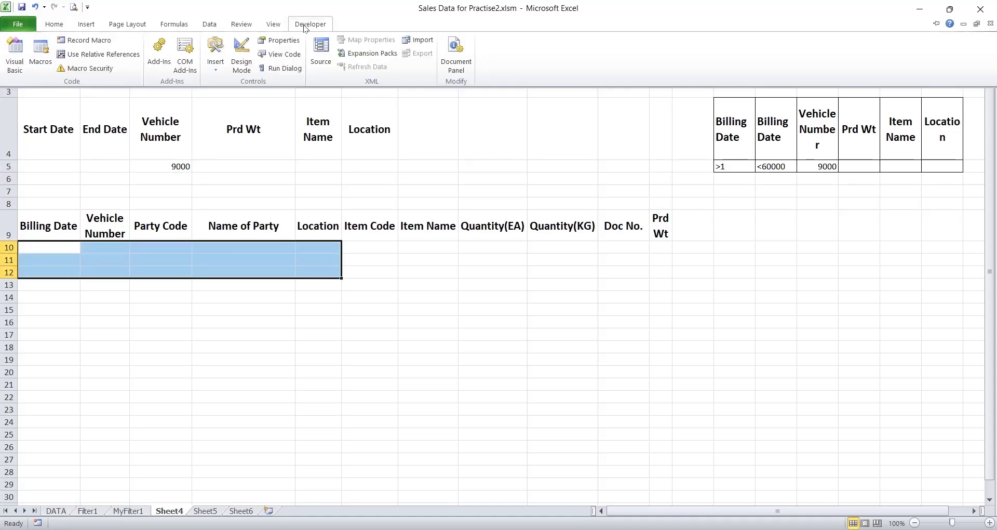
pyautogui.click(22, 51)
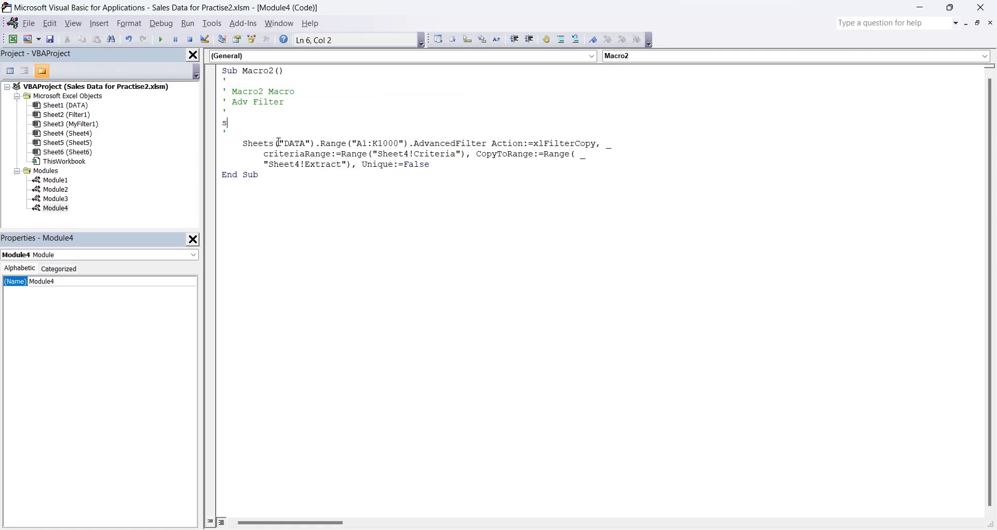
# Step: Add Sheet4.Range("A10:K100000").Clear before the AdvancedFilter line, then select the Sheet4!Criteria text
pyautogui.write('heet4')
pyautogui.write('.Ra')
pyautogui.press('Tab')
pyautogui.write('("A')
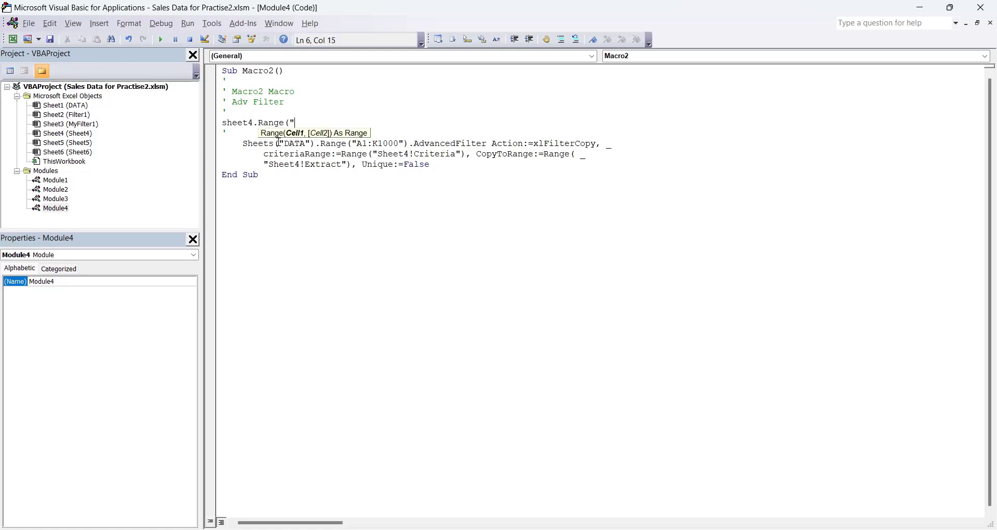
pyautogui.write('10:')
pyautogui.write('K')
pyautogui.write('100000"')
pyautogui.write(')')
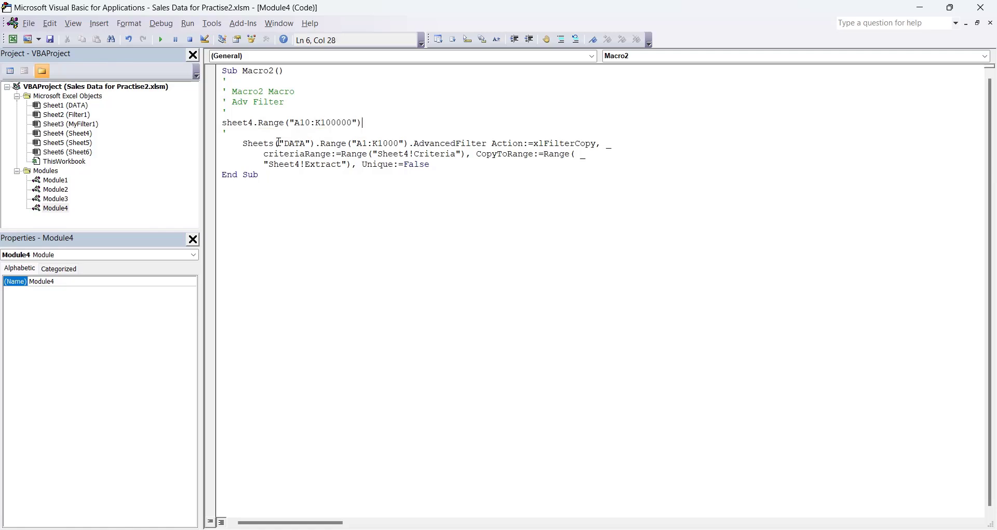
pyautogui.write('.Cl')
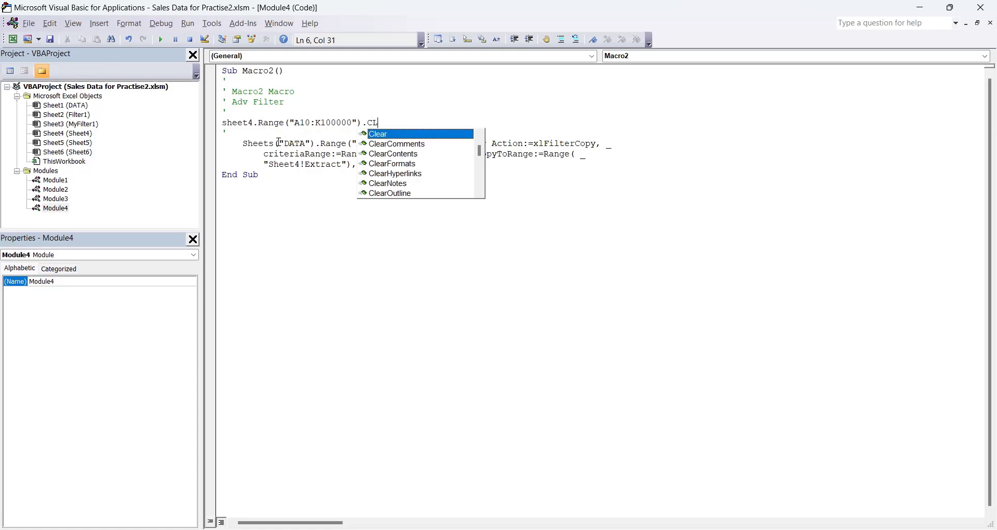
pyautogui.press('Tab')
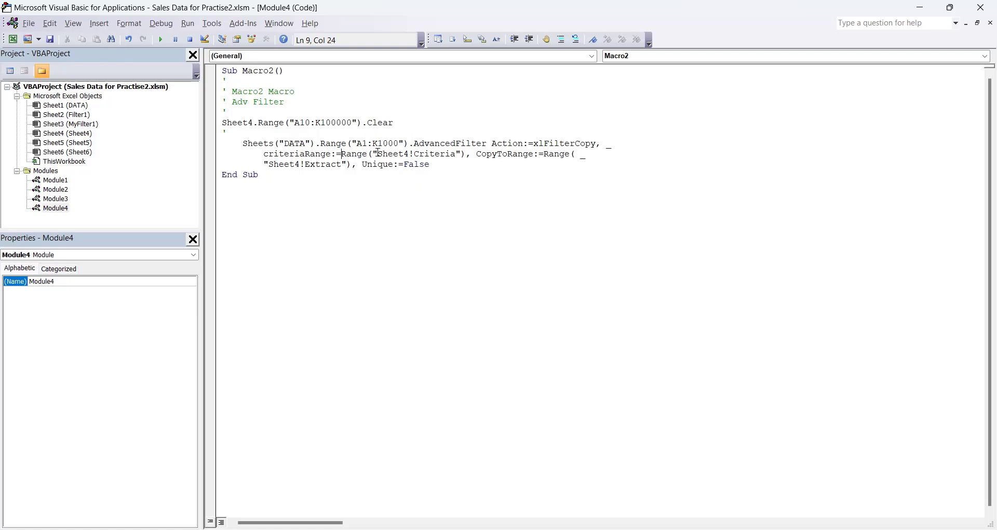
pyautogui.moveTo(379, 153); pyautogui.dragTo(457, 154)
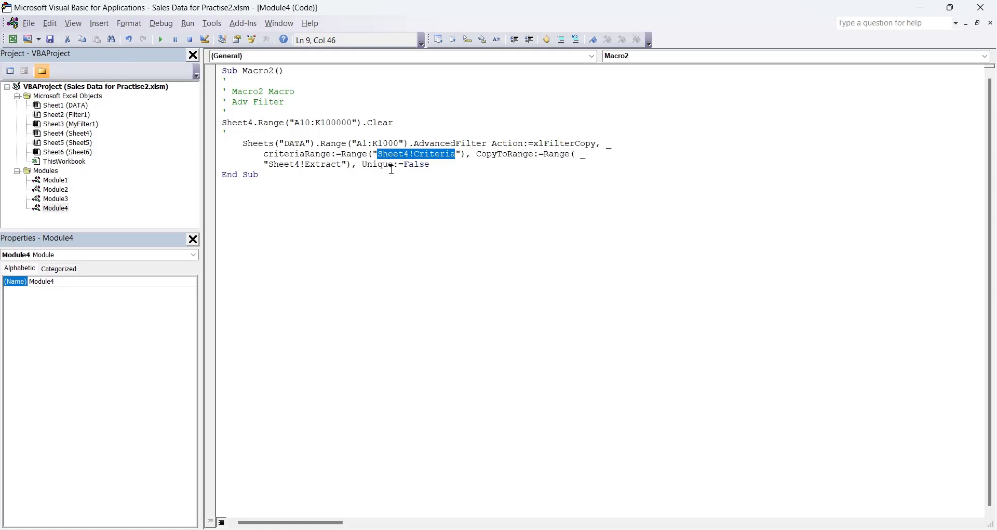
# Step: After checking the criteria cells in Excel, change the criteria argument to SHEET4.Range("M4:R5")
pyautogui.click(13, 40)
pyautogui.click(742, 138)
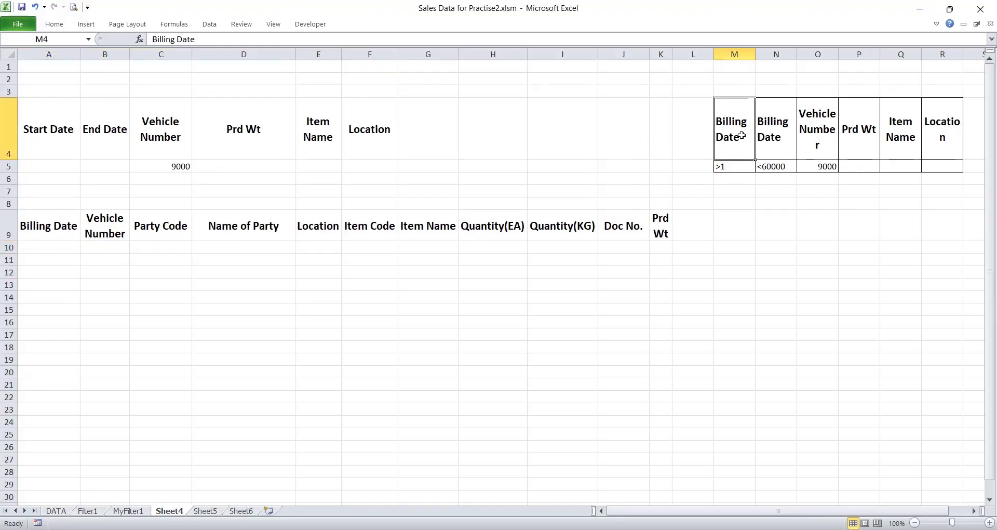
pyautogui.click(950, 171)
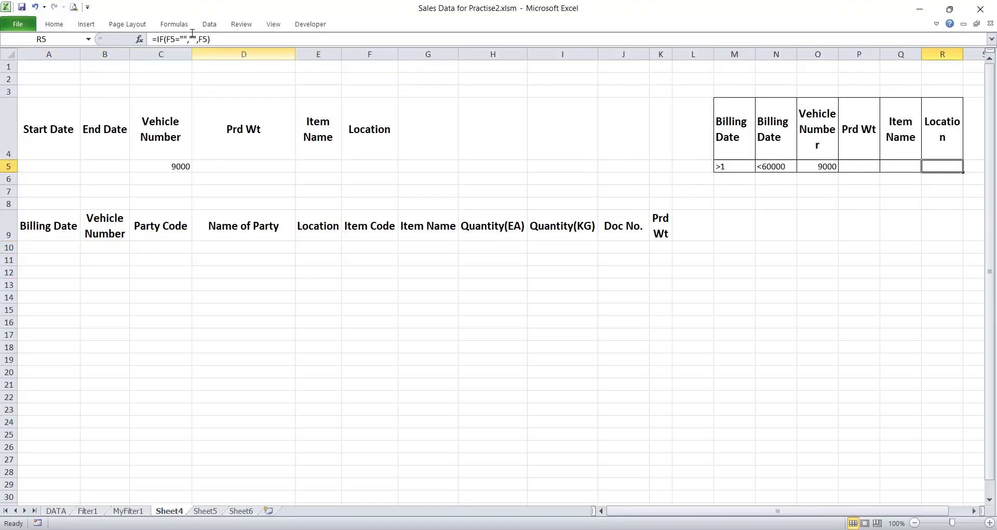
pyautogui.click(322, 24)
pyautogui.click(11, 50)
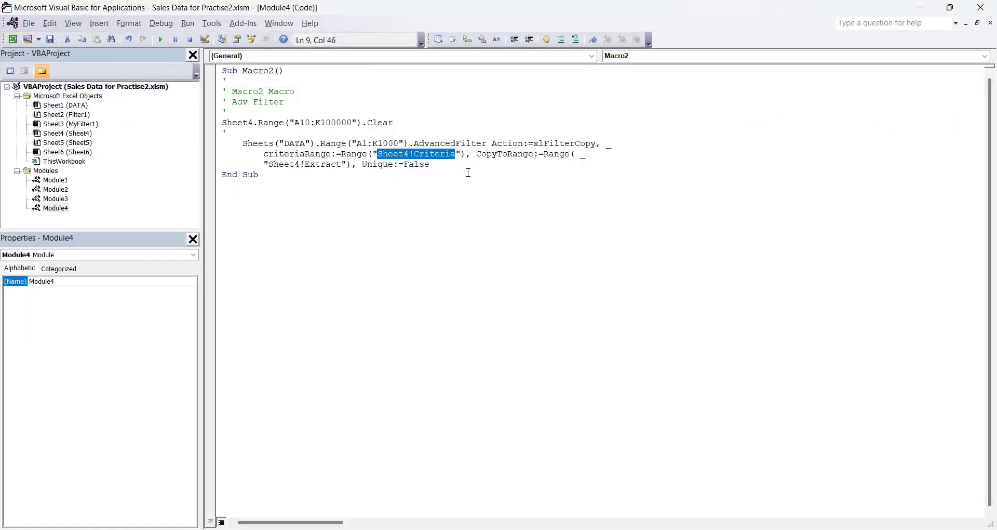
pyautogui.press('BackSpace')
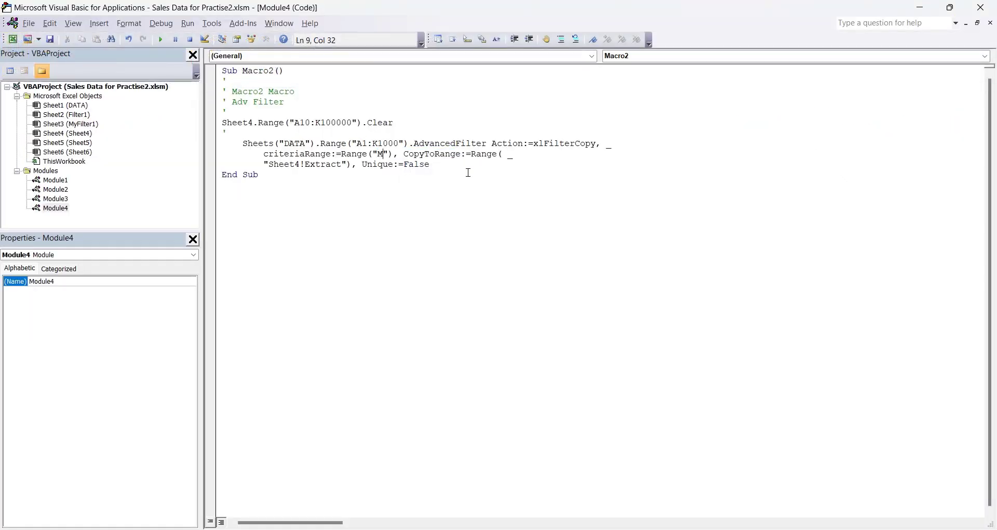
pyautogui.write('M4:R')
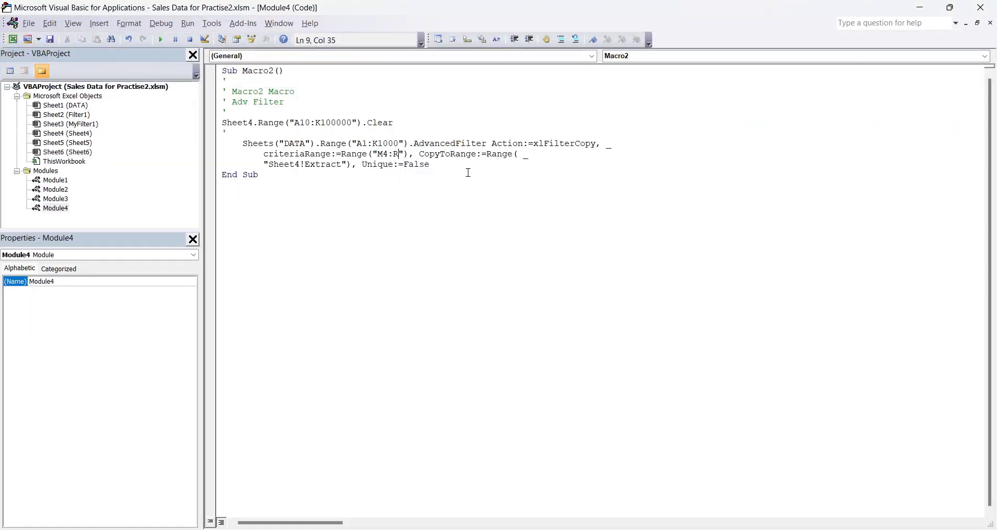
pyautogui.write('5')
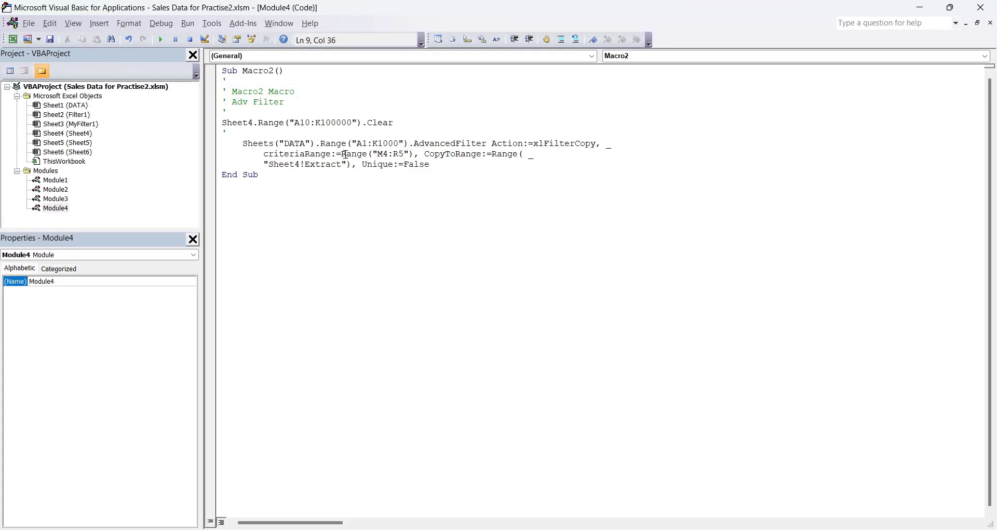
pyautogui.click(342, 154)
pyautogui.write('SH')
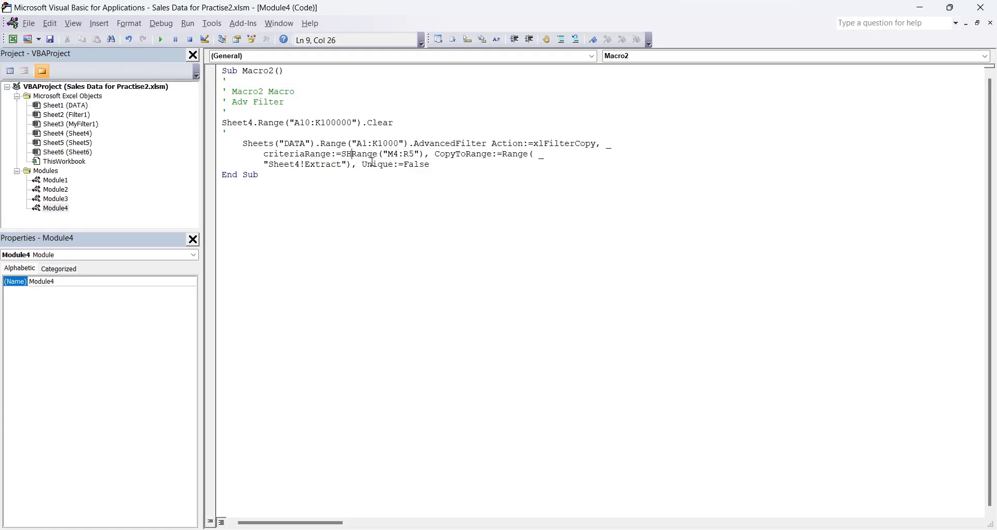
pyautogui.write('EET4')
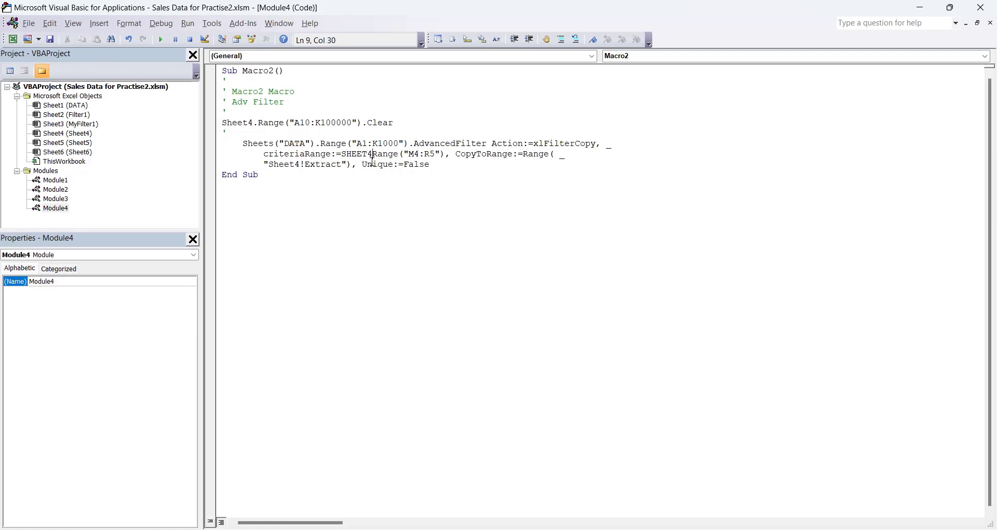
pyautogui.write('.')
# Step: Change the destination to SHEET4.Range("A9:K9") and check the row 9 headers in Excel
pyautogui.click(483, 143)
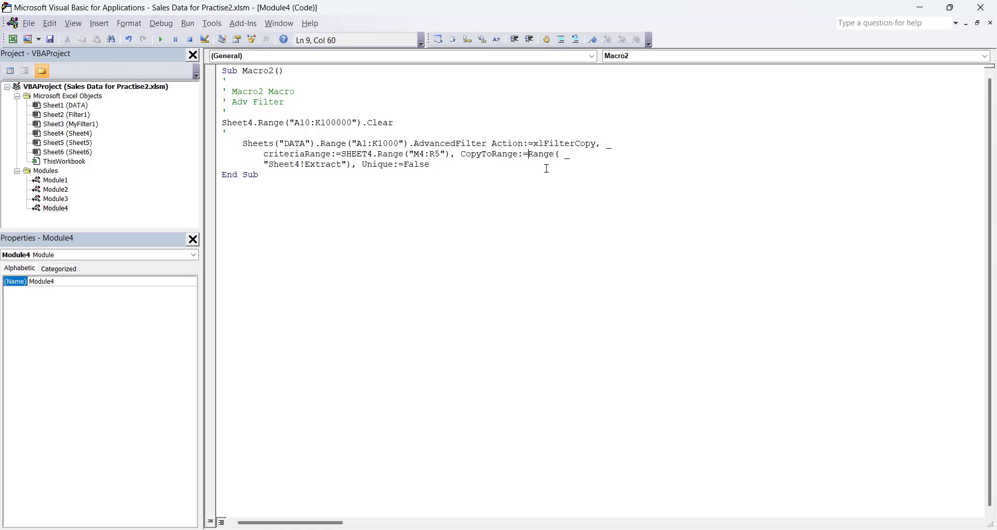
pyautogui.write('SHEET')
pyautogui.write('4.')
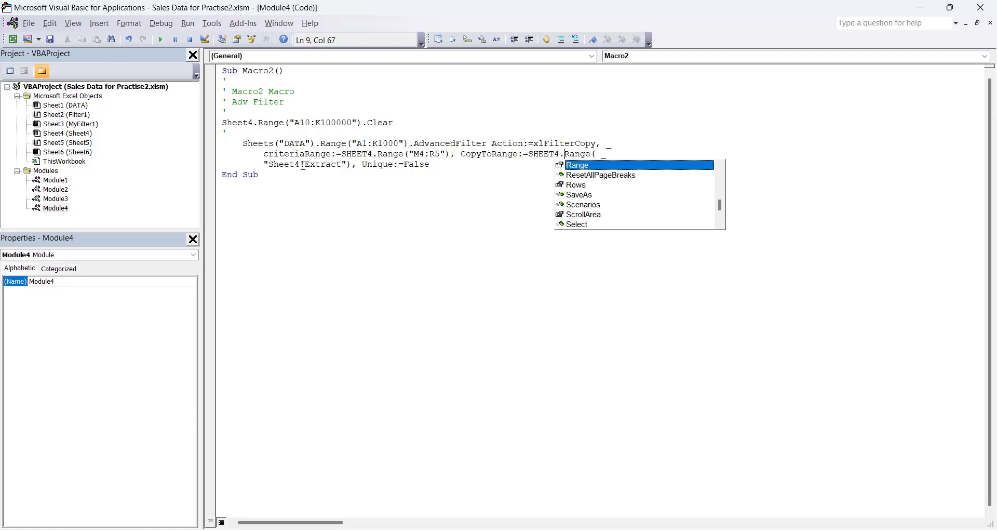
pyautogui.moveTo(268, 163); pyautogui.dragTo(344, 167)
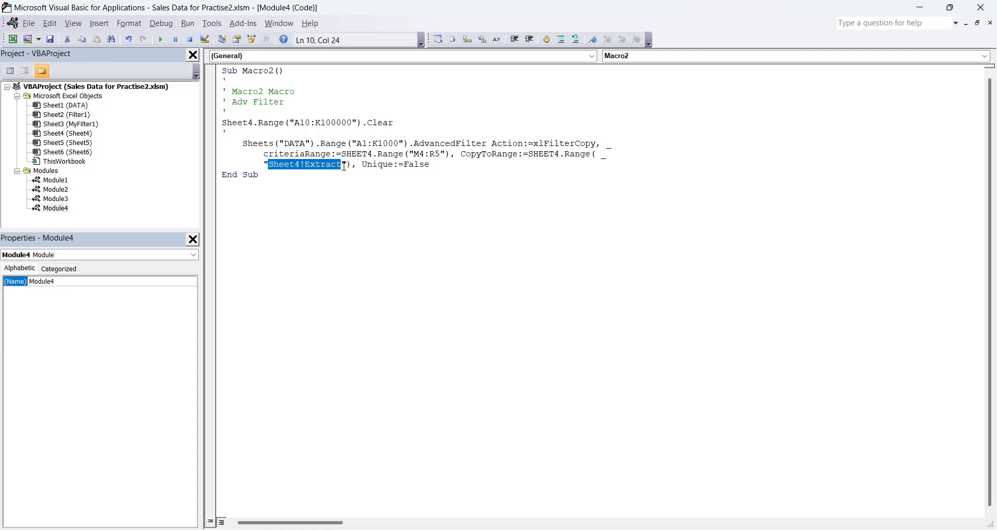
pyautogui.write('A9')
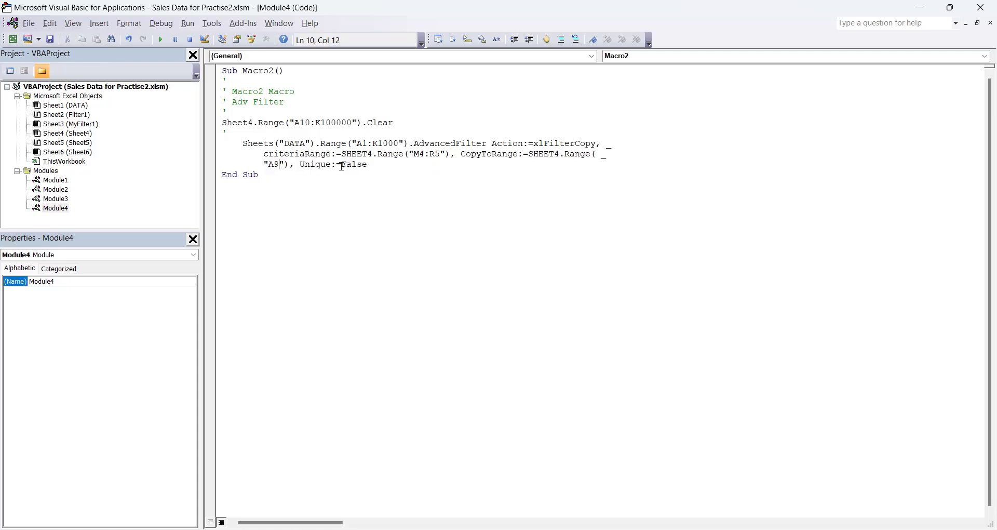
pyautogui.write(':K')
pyautogui.write('9')
pyautogui.click(13, 39)
pyautogui.click(75, 232)
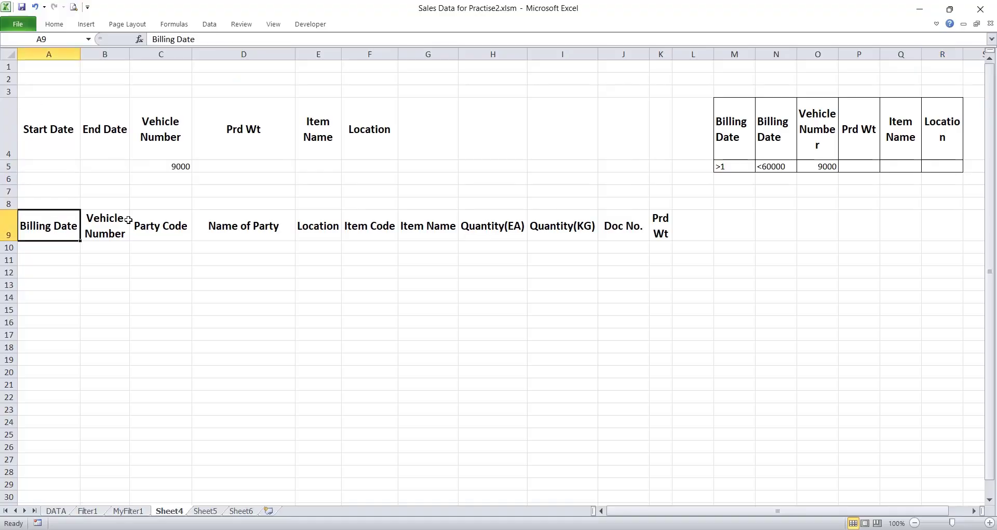
# Step: Join the CopyToRange line onto line 9 and add the missing quote for Sheet4.Range("A9:K9"), Unique:=False
pyautogui.click(658, 227)
pyautogui.click(310, 24)
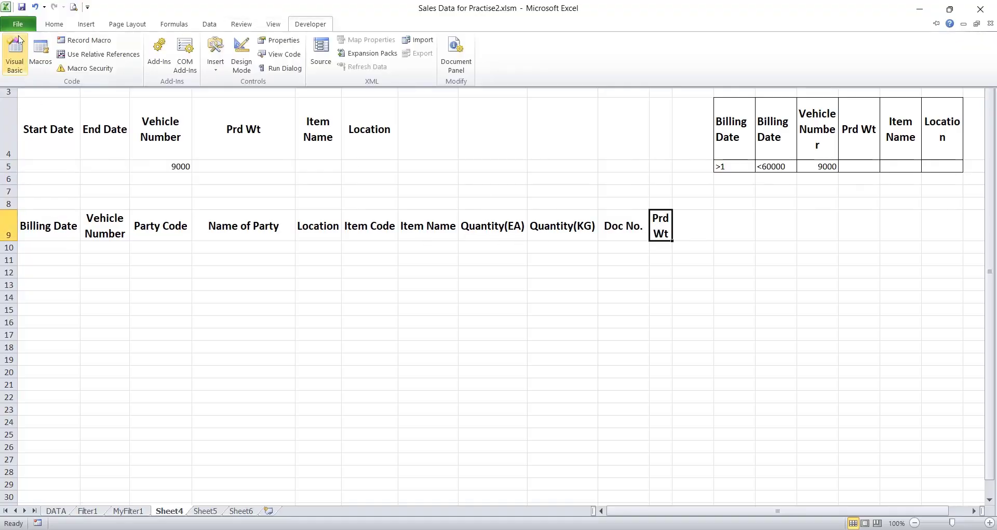
pyautogui.click(11, 59)
pyautogui.click(613, 155)
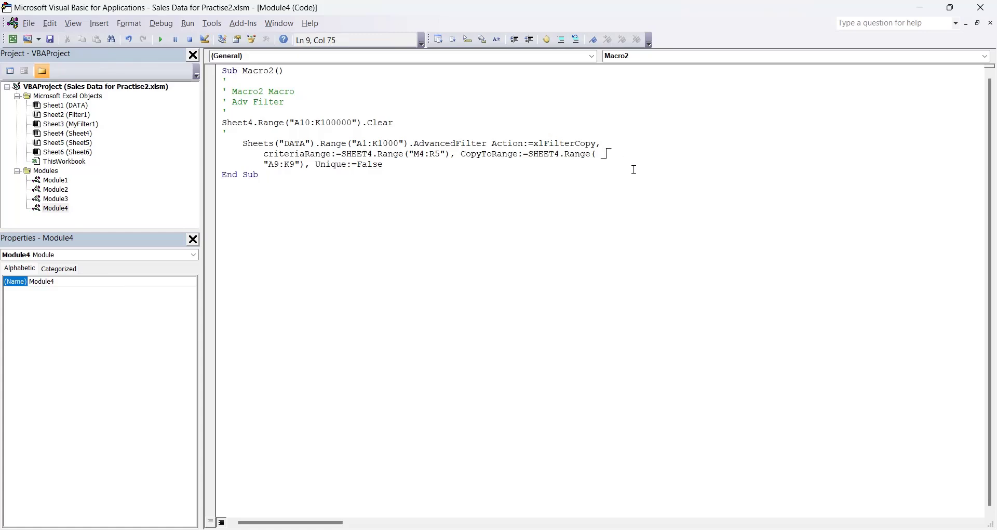
pyautogui.press('BackSpace')
pyautogui.press('Delete')
pyautogui.press('Delete')
pyautogui.press('Delete')
pyautogui.press('Delete')
pyautogui.press('Delete')
pyautogui.press('Delete')
pyautogui.press('Delete')
pyautogui.press('Delete')
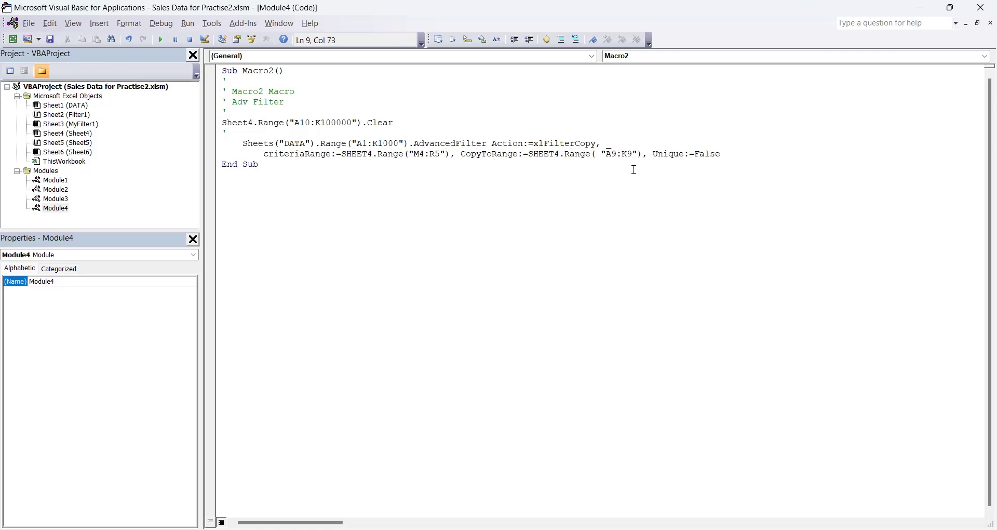
pyautogui.press('Delete')
pyautogui.press('Delete')
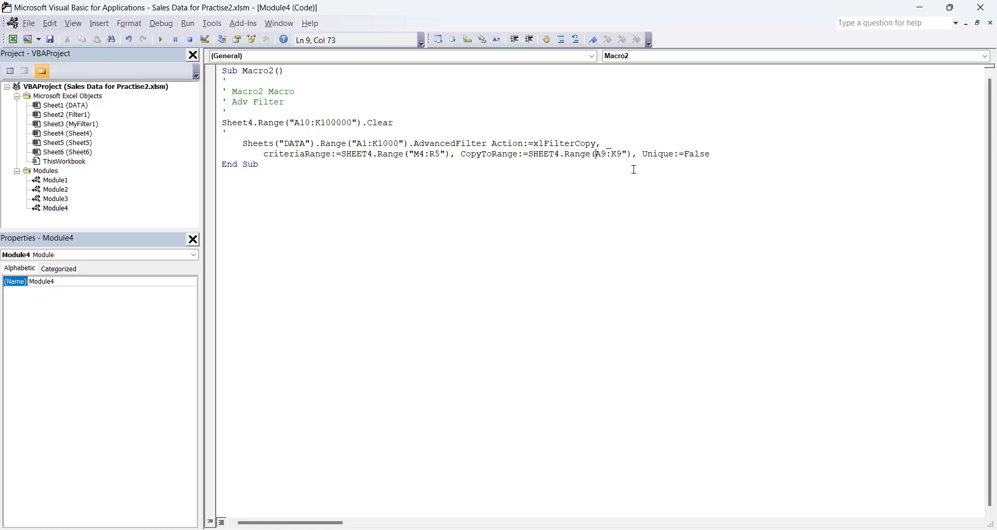
pyautogui.write('"')
pyautogui.click(440, 124)
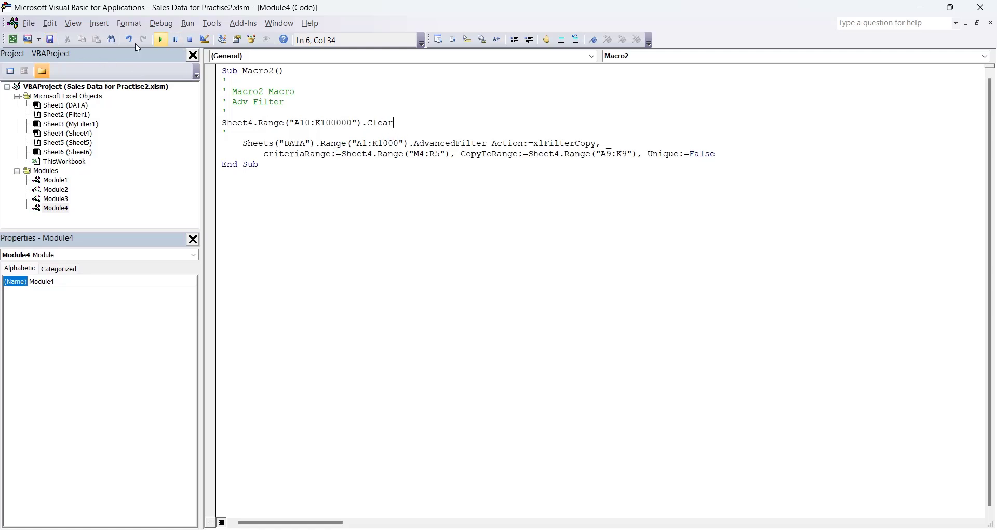
pyautogui.click(12, 39)
# Step: Enter Start Date 10-01-2022 in A5 and End Date 16-01-2022 in B5
pyautogui.click(63, 169)
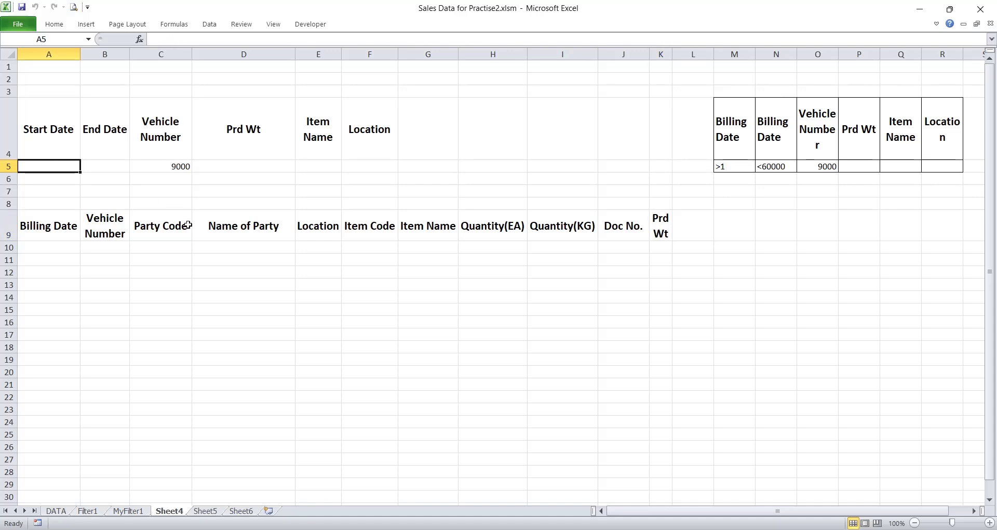
pyautogui.write('1-')
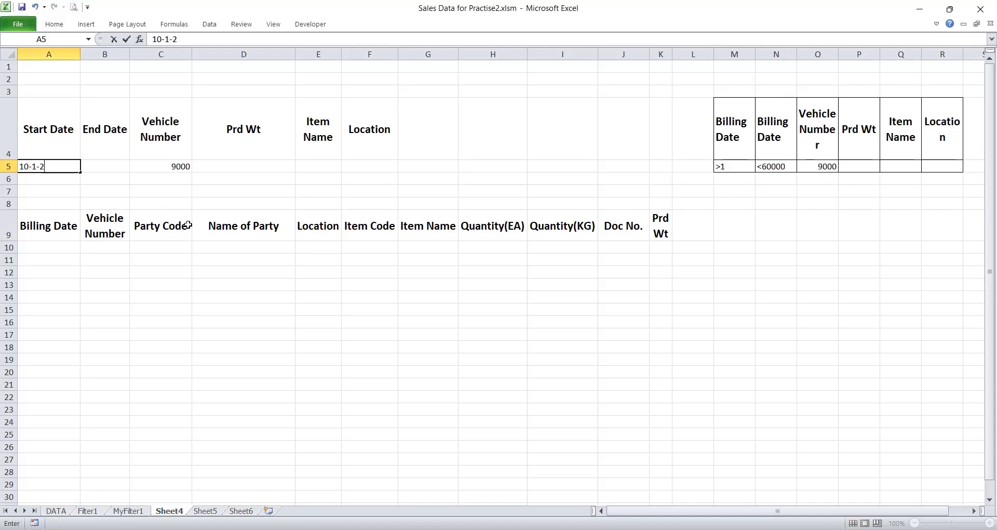
pyautogui.write('2')
pyautogui.press('Tab')
pyautogui.write('1')
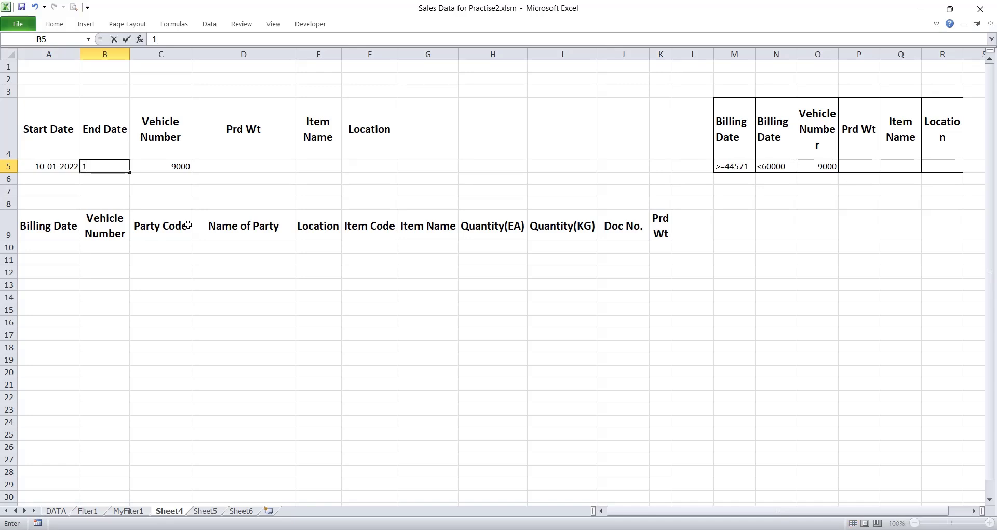
pyautogui.write('-202')
pyautogui.press('Return')
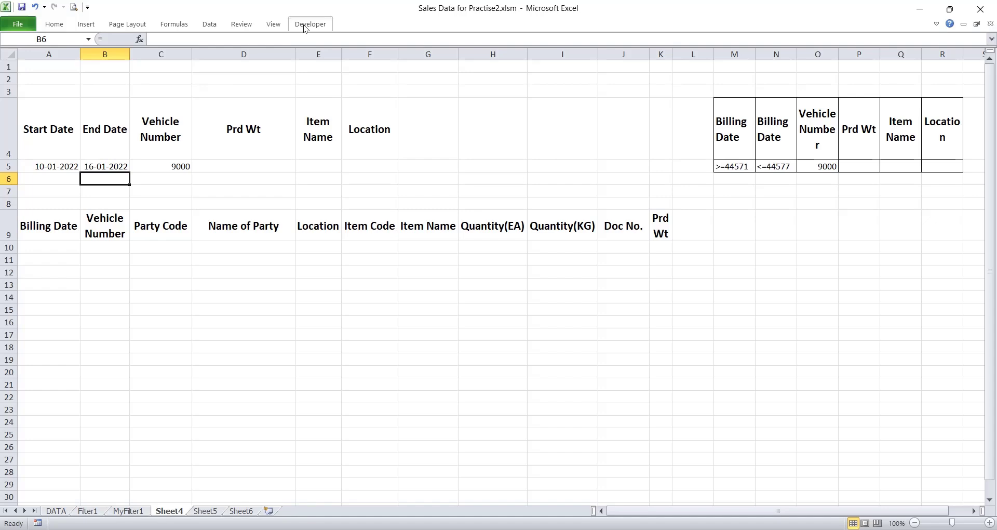
# Step: Briefly view the Visual Basic editor, then return to the Excel workbook
pyautogui.click(307, 24)
pyautogui.click(14, 55)
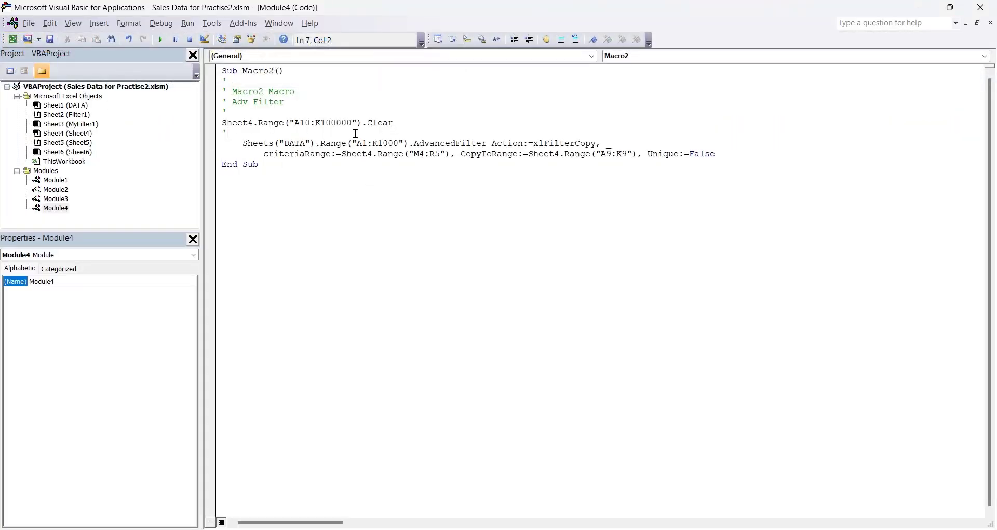
pyautogui.click(16, 40)
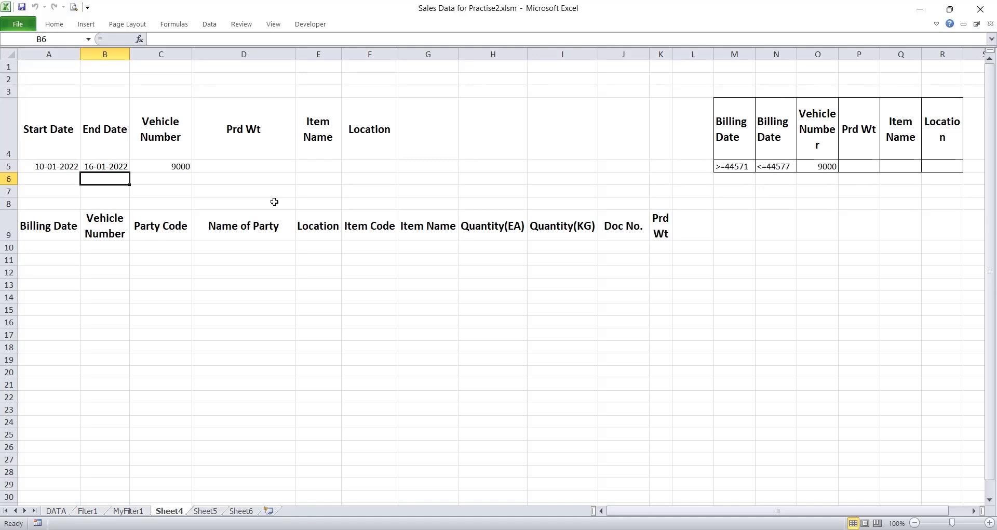
# Step: Draw a rounded rectangle shape over cells G4:H5 on Sheet4
pyautogui.click(87, 26)
pyautogui.click(136, 66)
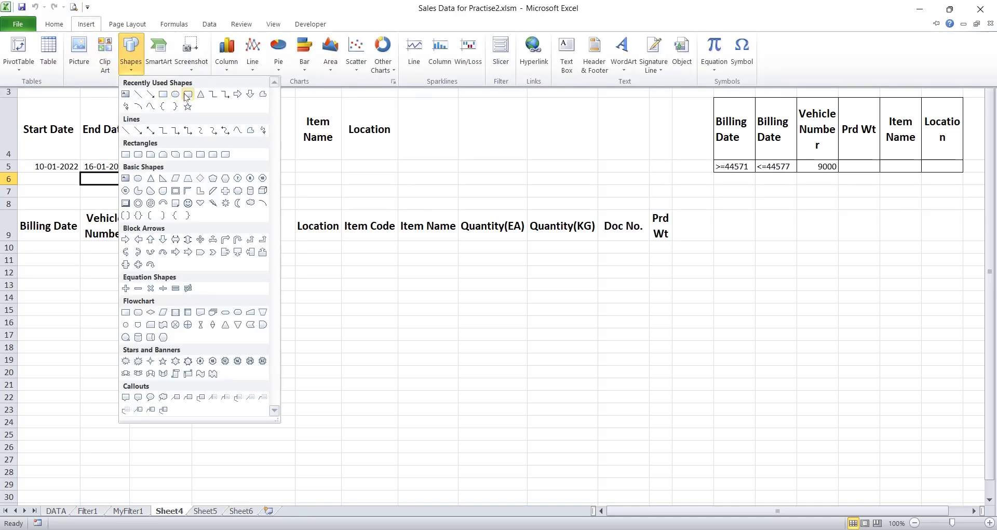
pyautogui.click(188, 93)
pyautogui.moveTo(442, 126); pyautogui.dragTo(531, 161)
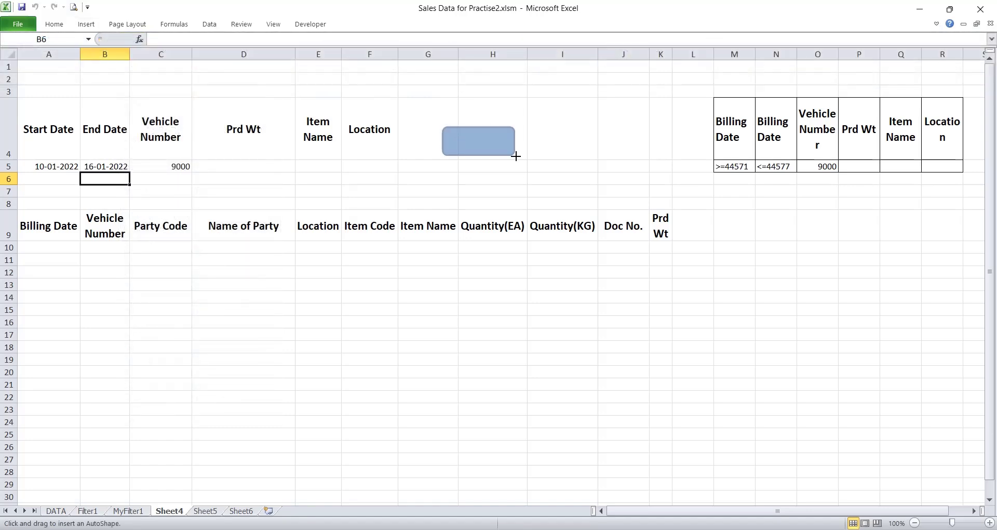
# Step: Assign Macro2 from This Workbook to the new rectangle
pyautogui.rightClick(489, 148)
pyautogui.click(523, 311)
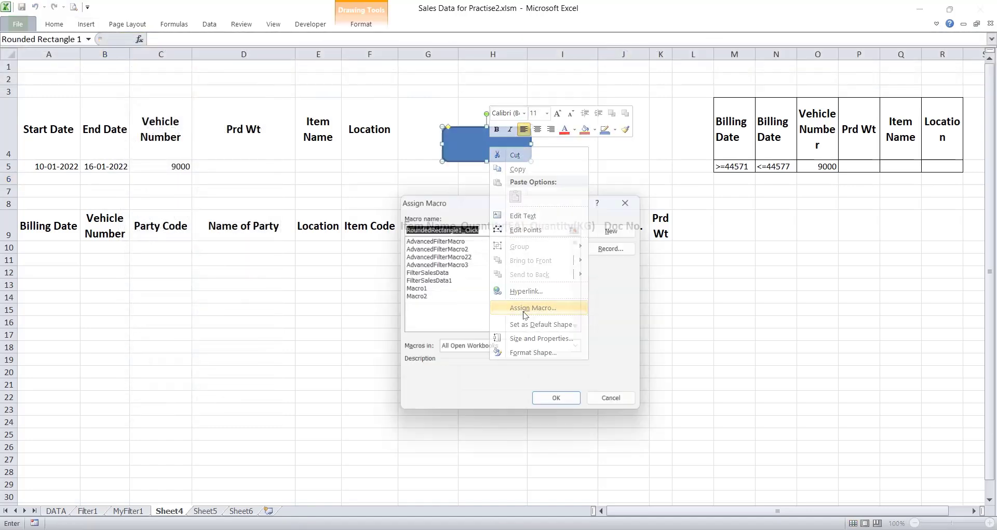
pyautogui.click(416, 296)
pyautogui.click(481, 350)
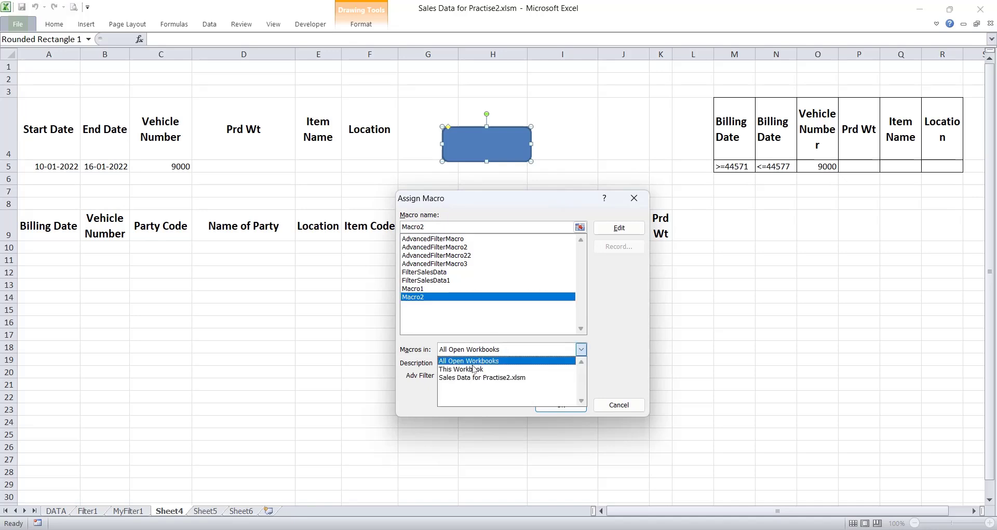
pyautogui.click(473, 368)
pyautogui.click(562, 404)
# Step: Set Prd Wt to 5 in D5 and run Macro2 from the blue button
pyautogui.click(466, 180)
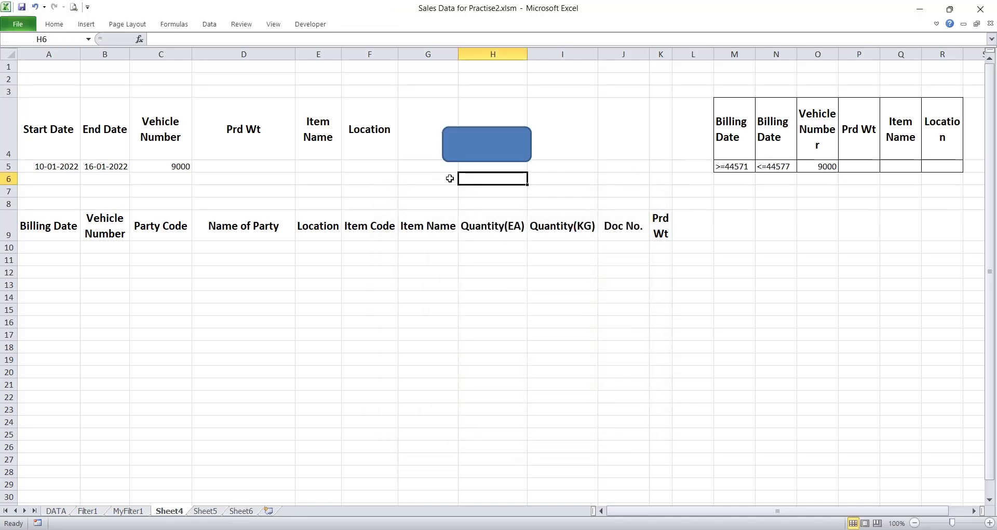
pyautogui.click(267, 162)
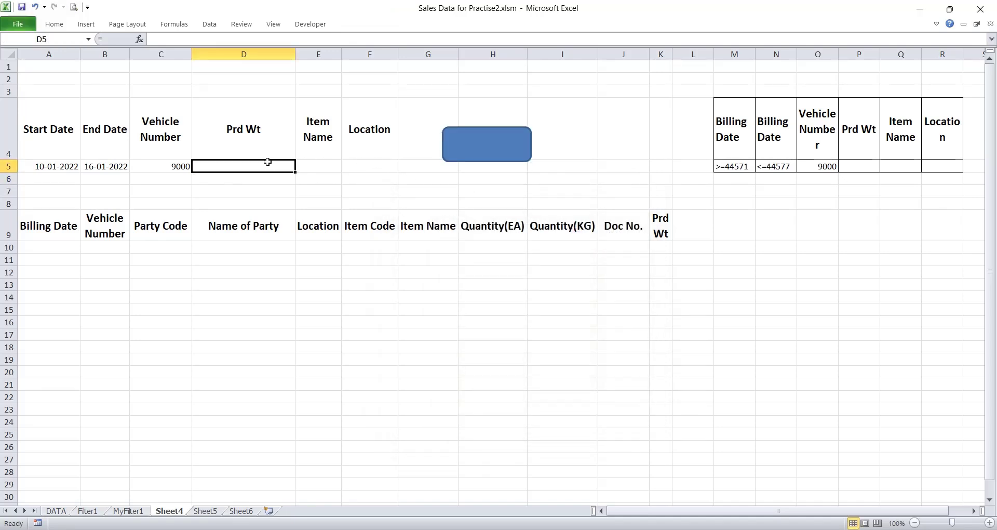
pyautogui.write('5')
pyautogui.click(358, 177)
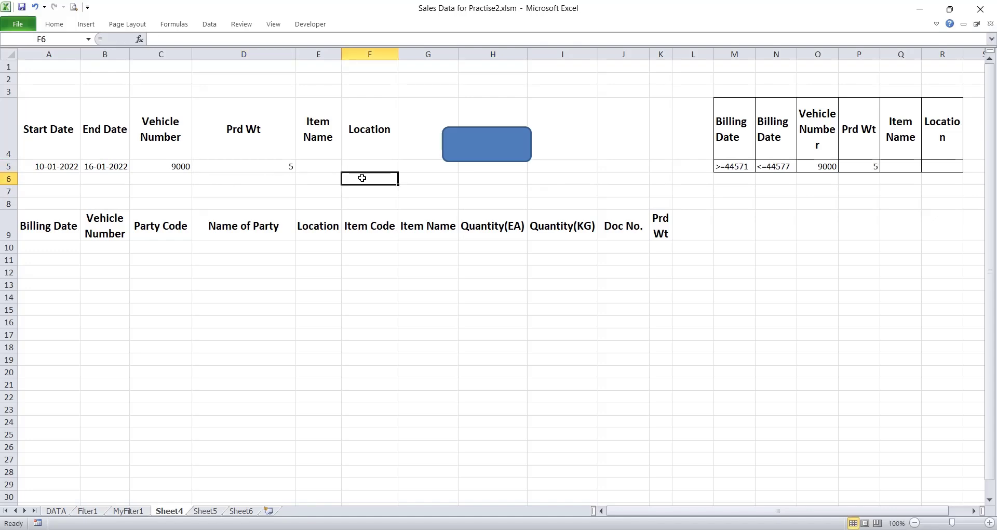
pyautogui.click(471, 152)
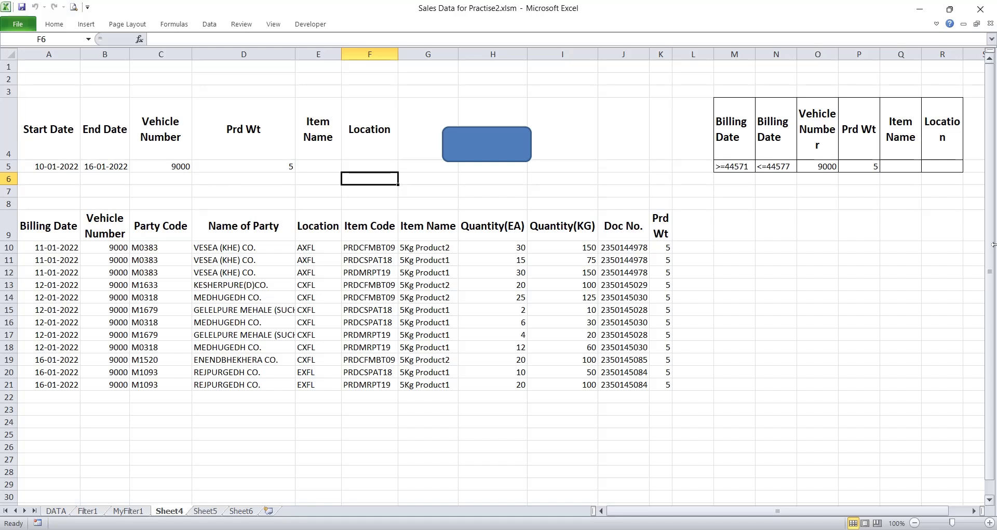
# Step: Compare the criteria headers M4:R4 with the input fields A4:D5
pyautogui.click(732, 136)
pyautogui.click(823, 136)
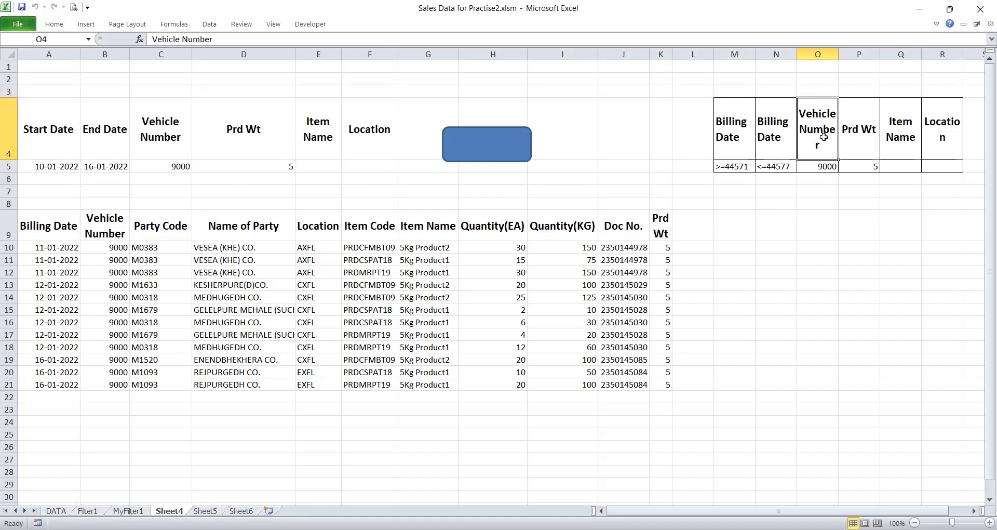
pyautogui.click(867, 138)
pyautogui.click(900, 135)
pyautogui.click(943, 138)
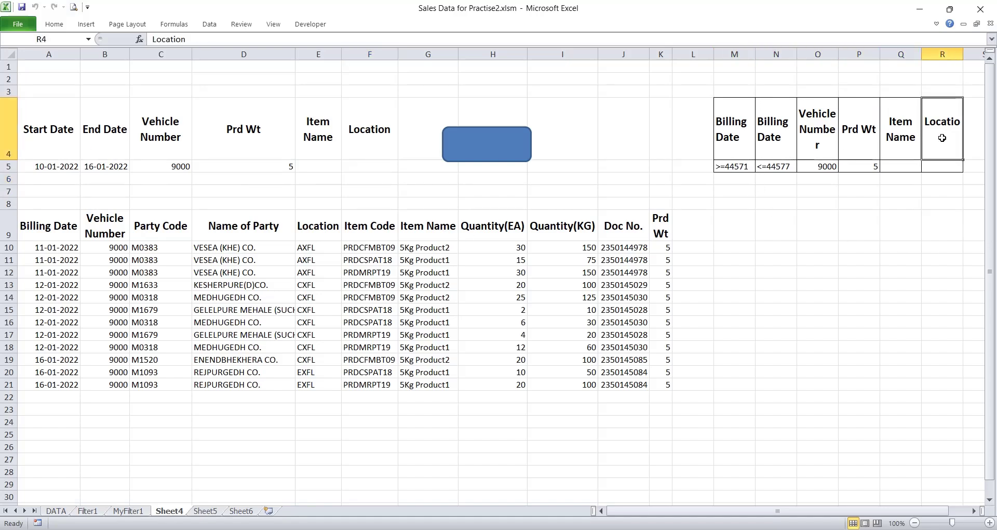
pyautogui.moveTo(743, 130); pyautogui.dragTo(940, 135)
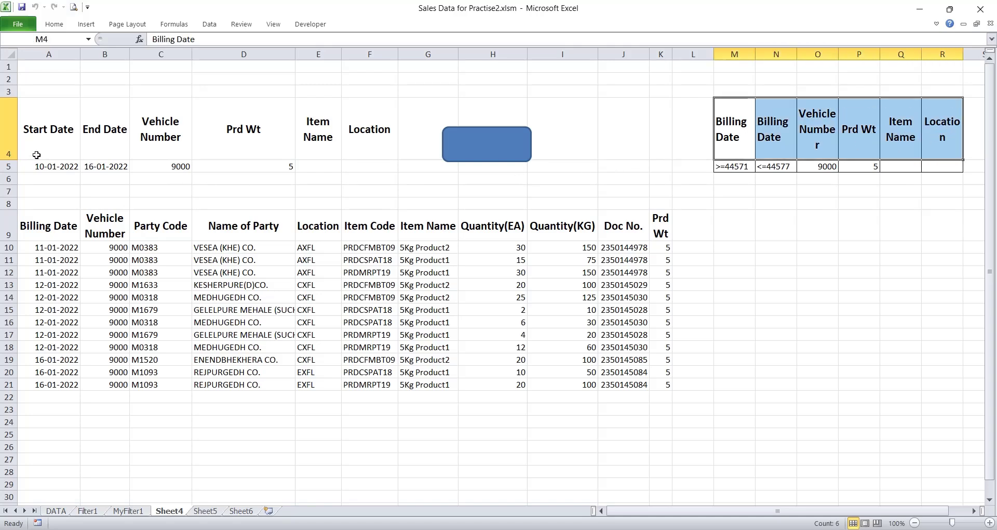
pyautogui.moveTo(51, 154); pyautogui.dragTo(229, 165)
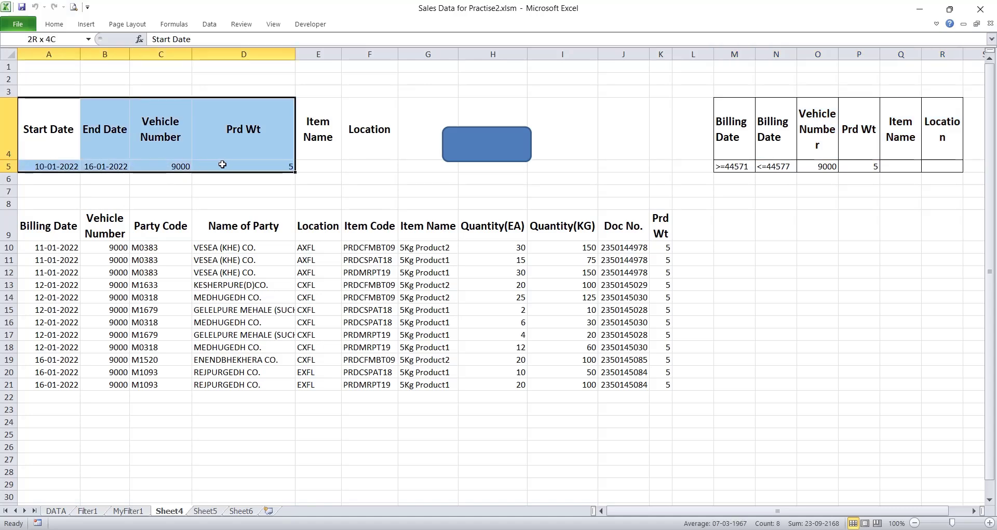
# Step: Clear Sheet4's vehicle 9000 and weight 5 criteria and rerun the filter using only the dates
pyautogui.click(438, 181)
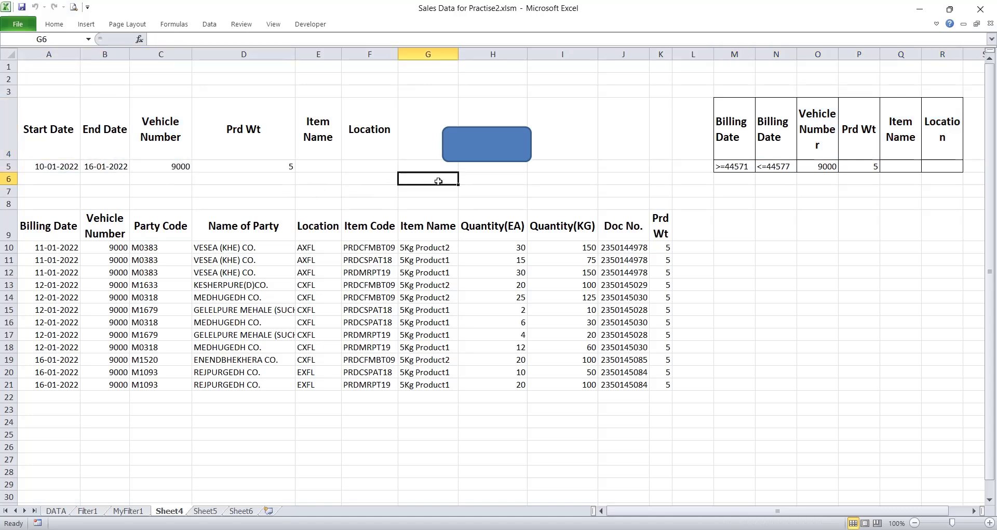
pyautogui.click(482, 153)
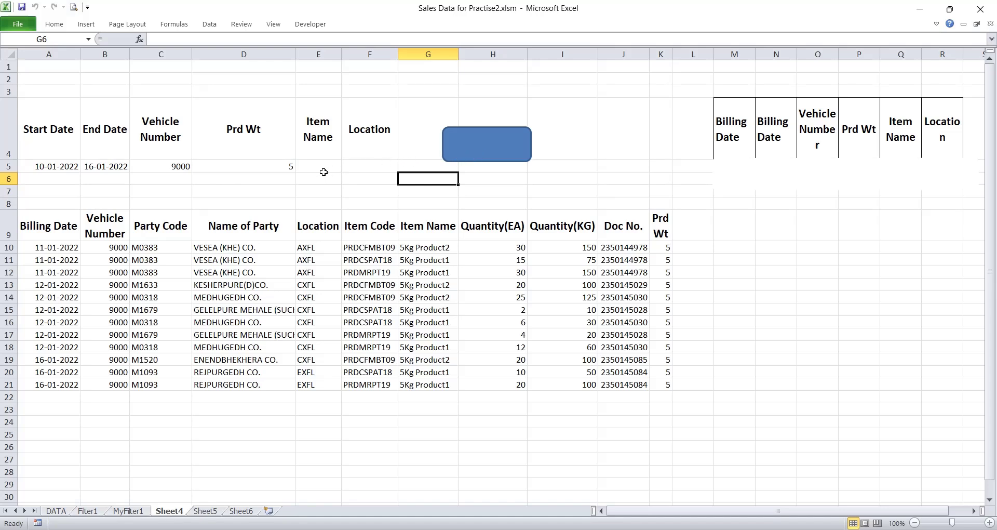
pyautogui.moveTo(49, 166); pyautogui.dragTo(269, 172)
pyautogui.press('Delete')
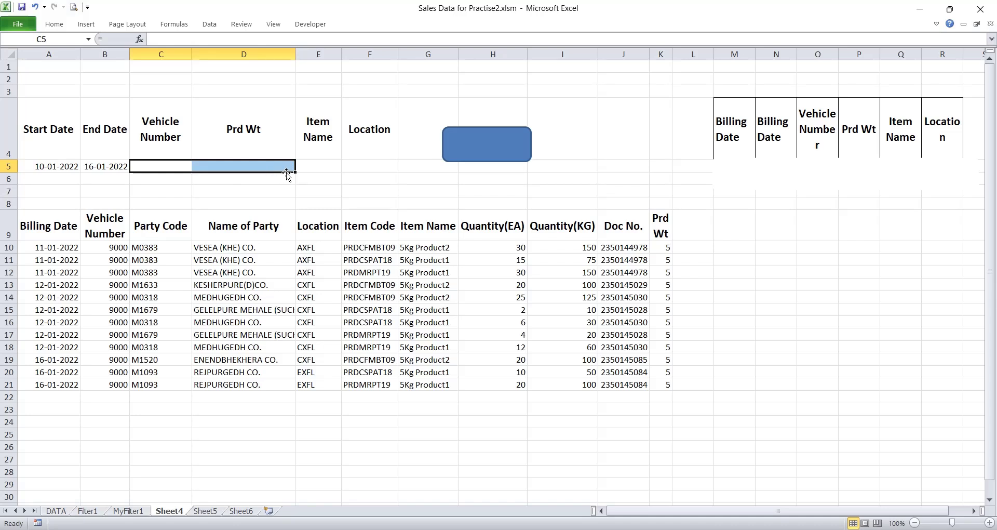
pyautogui.click(500, 153)
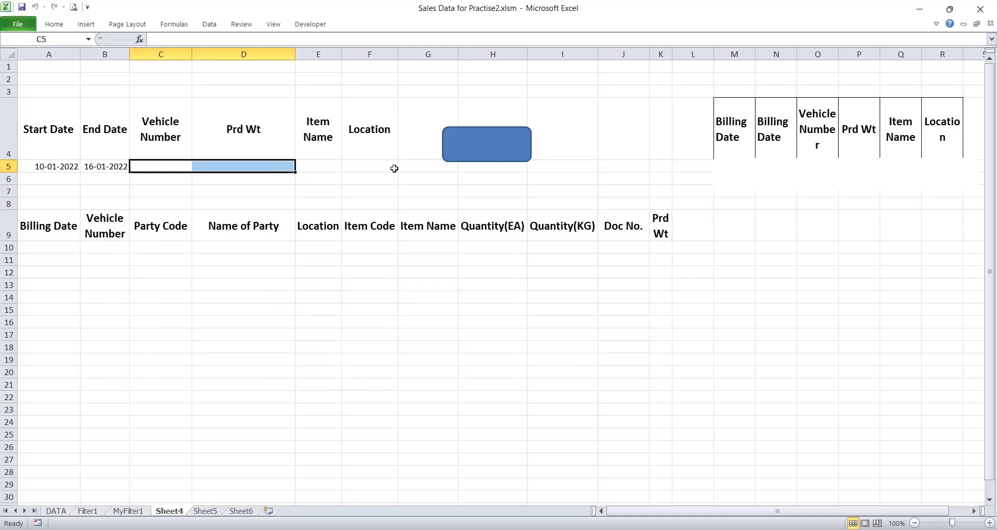
pyautogui.click(416, 199)
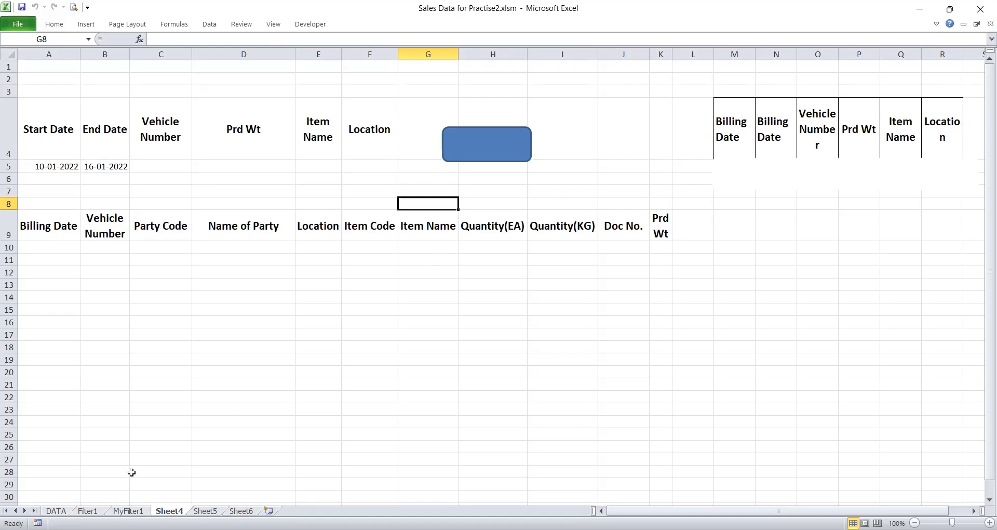
# Step: On the MyFilter1 sheet, clear the weight and location criteria in D5:F5
pyautogui.click(131, 511)
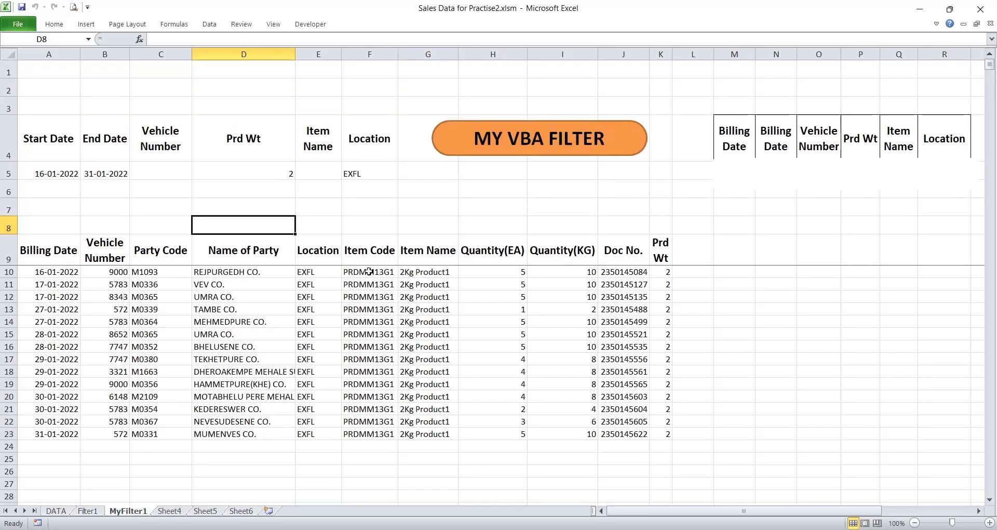
pyautogui.moveTo(58, 174); pyautogui.dragTo(349, 176)
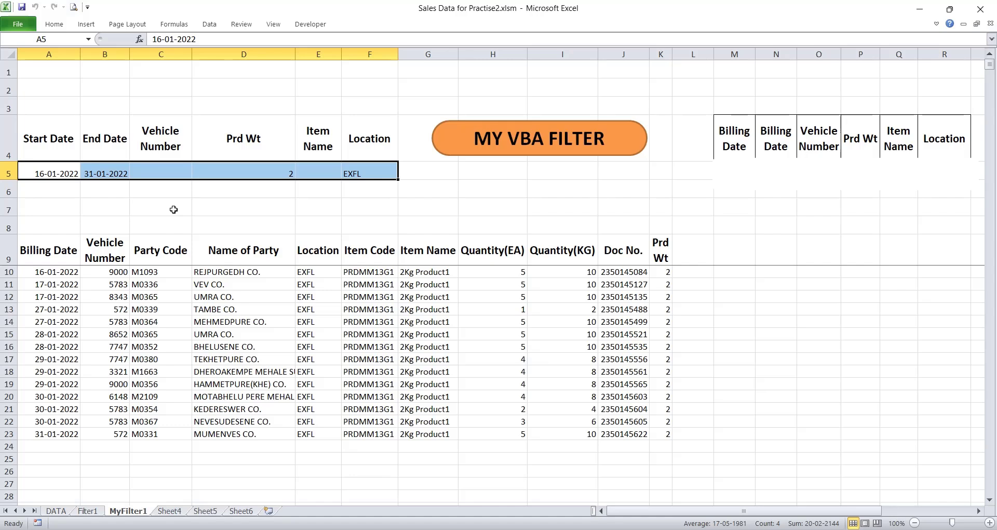
pyautogui.click(173, 209)
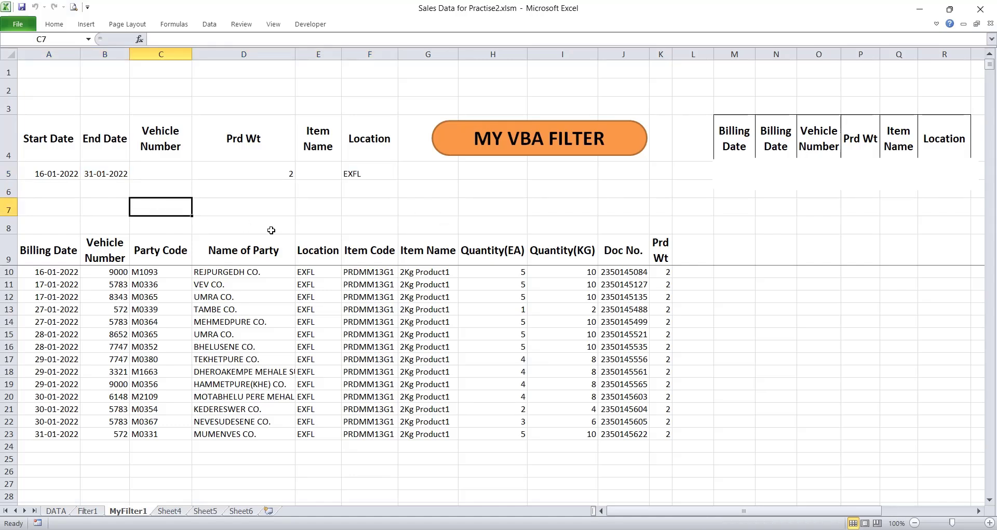
pyautogui.moveTo(217, 173); pyautogui.dragTo(365, 174)
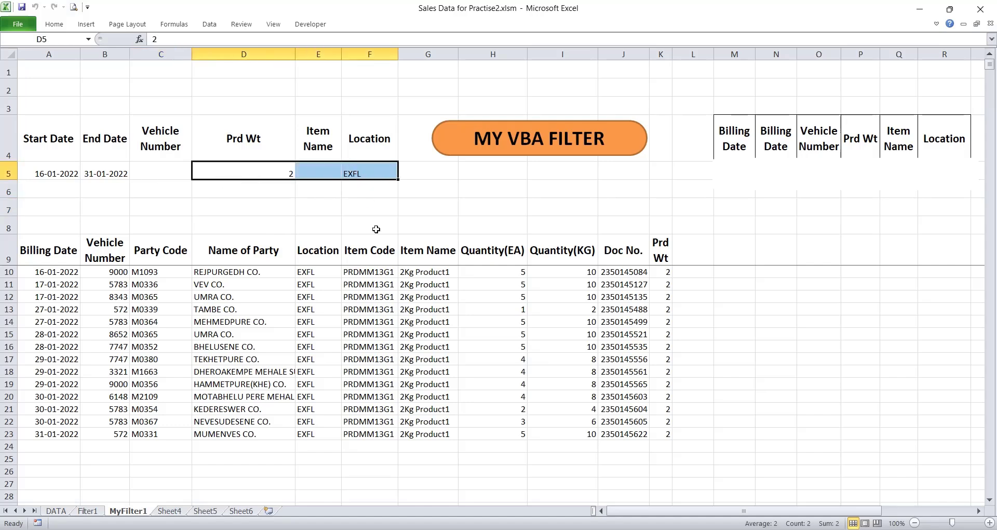
pyautogui.press('Delete')
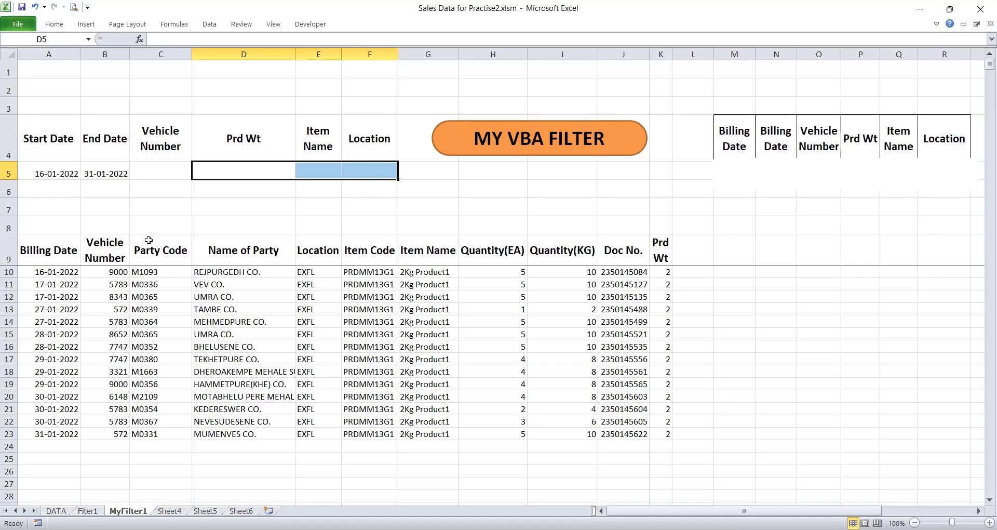
pyautogui.click(349, 209)
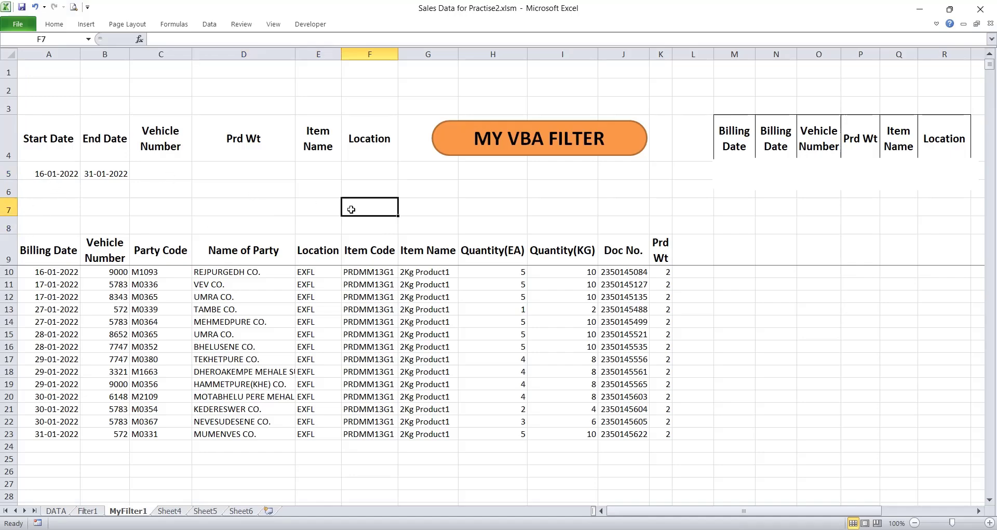
# Step: Run MY VBA FILTER for 16-01-2022 to 31-01-2022 only and scroll through results past row 517
pyautogui.click(510, 148)
pyautogui.scroll(-7, 192, 290)
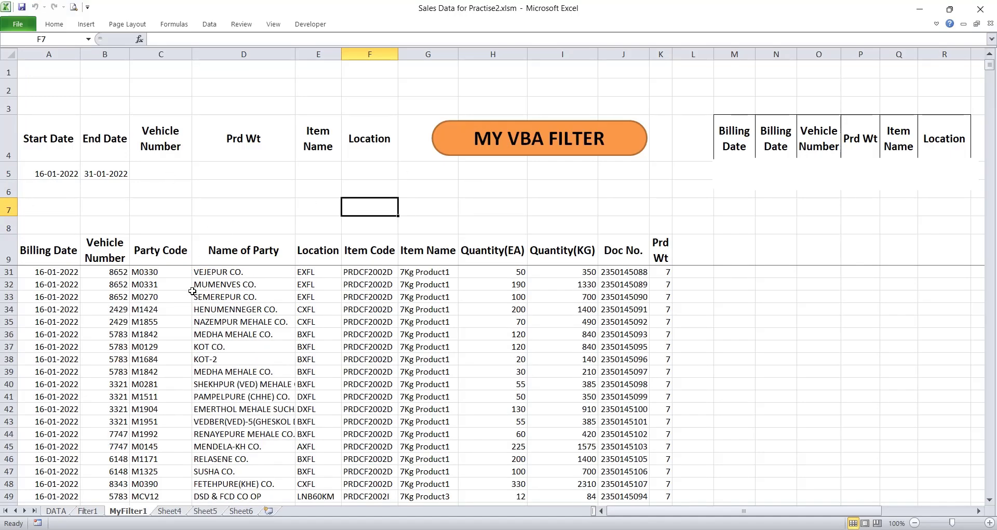
pyautogui.scroll(-11, 192, 291)
pyautogui.scroll(-11, 193, 291)
pyautogui.scroll(-11, 195, 294)
pyautogui.scroll(-12, 198, 296)
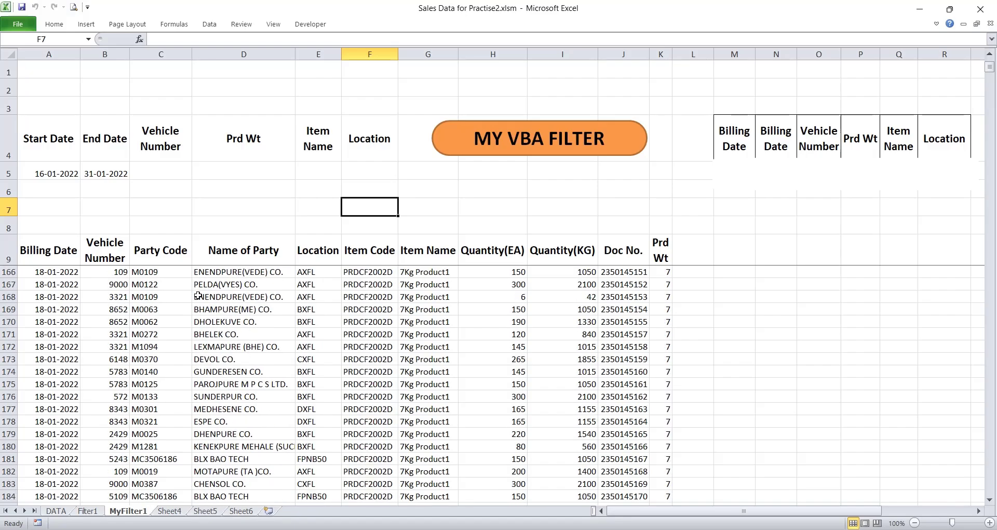
pyautogui.scroll(-11, 199, 295)
pyautogui.scroll(-11, 198, 297)
pyautogui.scroll(-11, 199, 300)
pyautogui.scroll(-12, 199, 302)
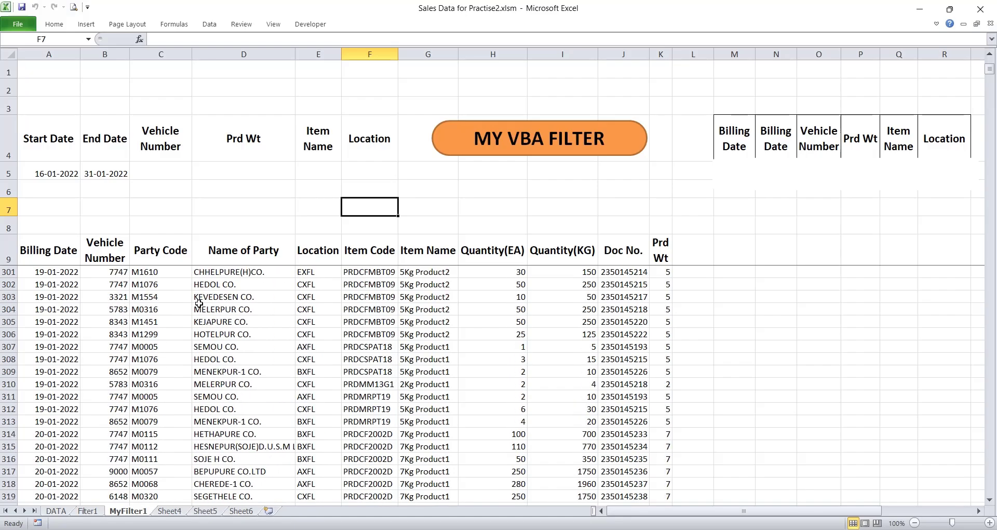
pyautogui.scroll(-10, 199, 301)
pyautogui.scroll(-9, 198, 299)
pyautogui.scroll(-10, 198, 296)
pyautogui.scroll(-9, 197, 294)
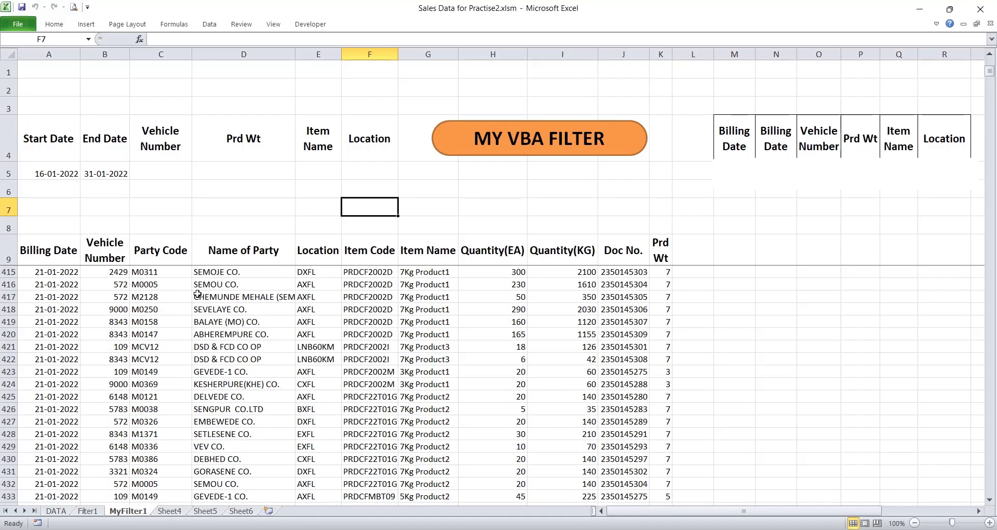
pyautogui.scroll(-10, 197, 294)
pyautogui.scroll(-10, 192, 280)
pyautogui.scroll(-8, 104, 218)
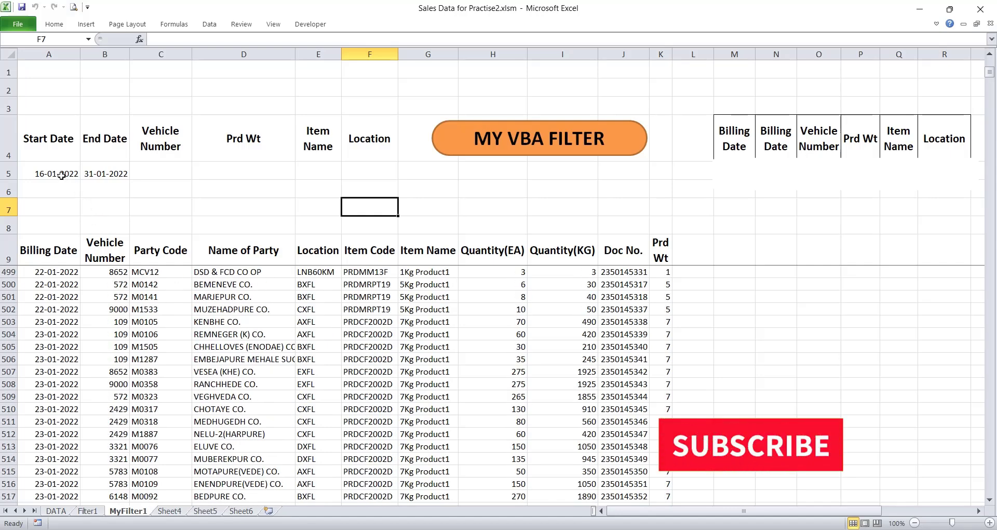
# Step: Clear the date criteria, filter by vehicle number 7747, and review the results
pyautogui.moveTo(62, 176); pyautogui.dragTo(116, 176)
pyautogui.press('Delete')
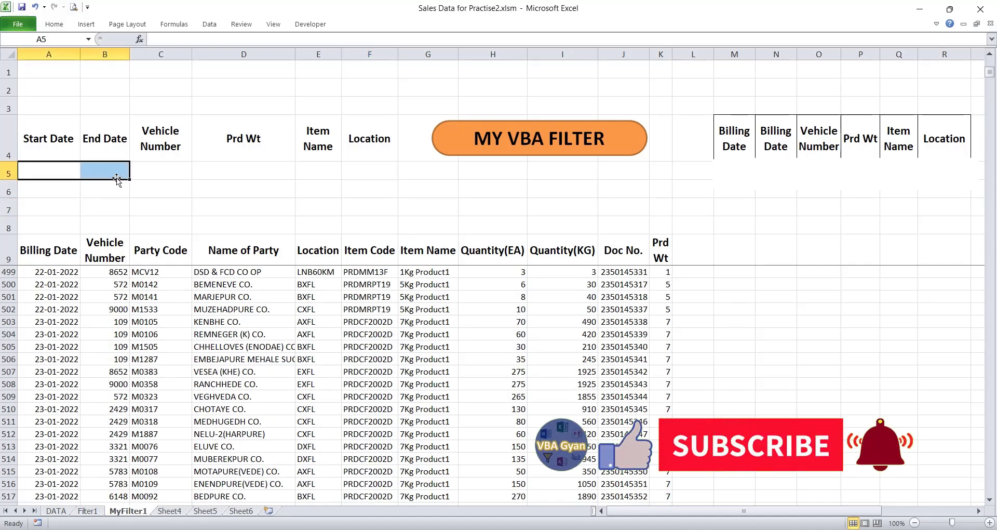
pyautogui.click(169, 171)
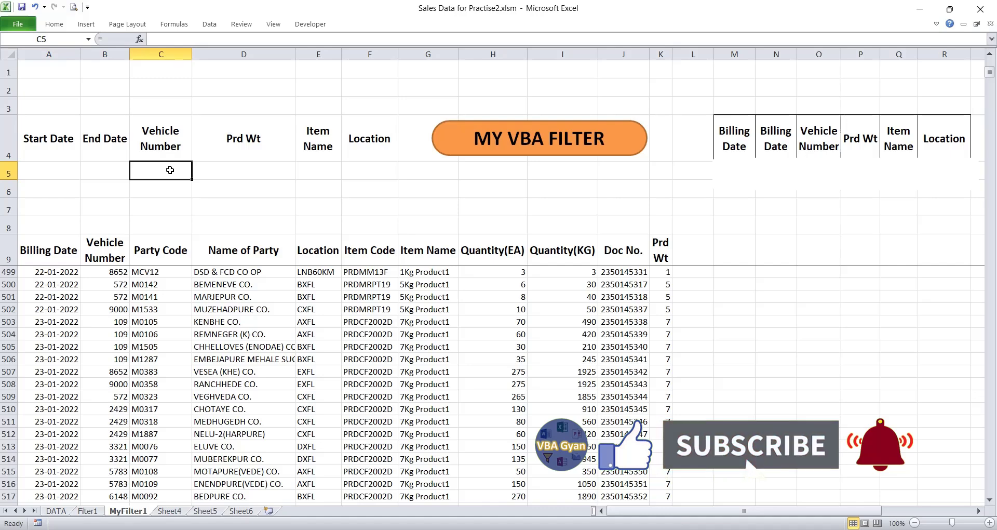
pyautogui.write('7747')
pyautogui.press('Return')
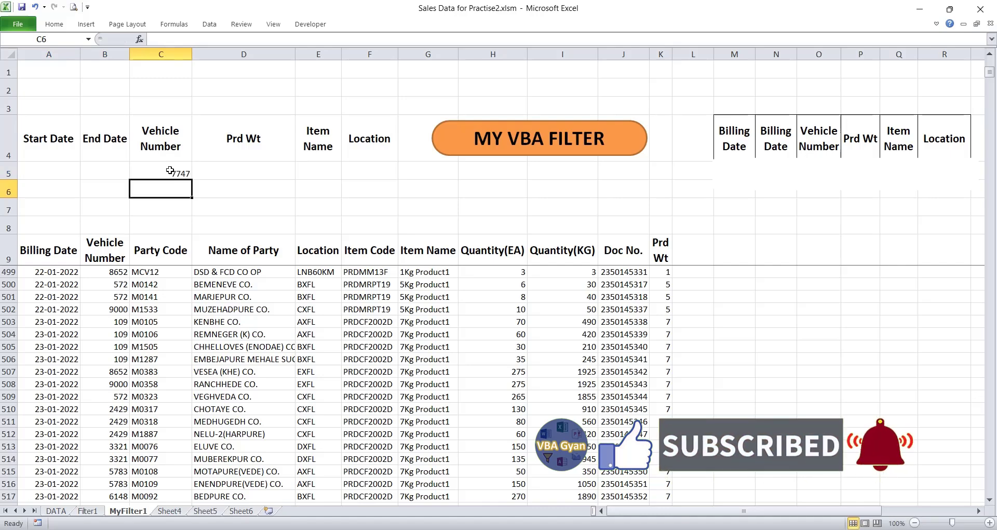
pyautogui.click(507, 150)
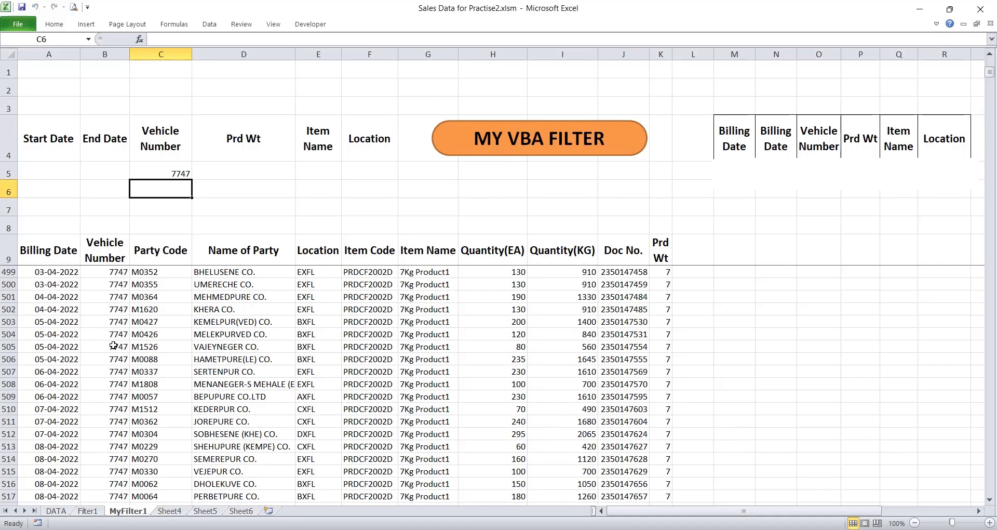
pyautogui.scroll(-1, 113, 345)
pyautogui.scroll(-2, 117, 343)
pyautogui.scroll(4, 124, 338)
pyautogui.scroll(1, 132, 333)
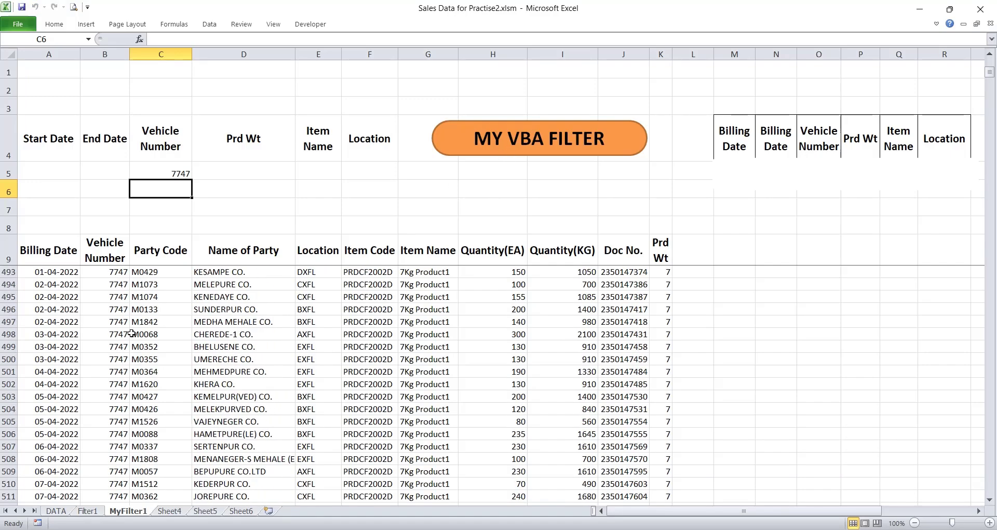
pyautogui.scroll(8, 140, 283)
pyautogui.scroll(20, 139, 284)
pyautogui.scroll(10, 139, 283)
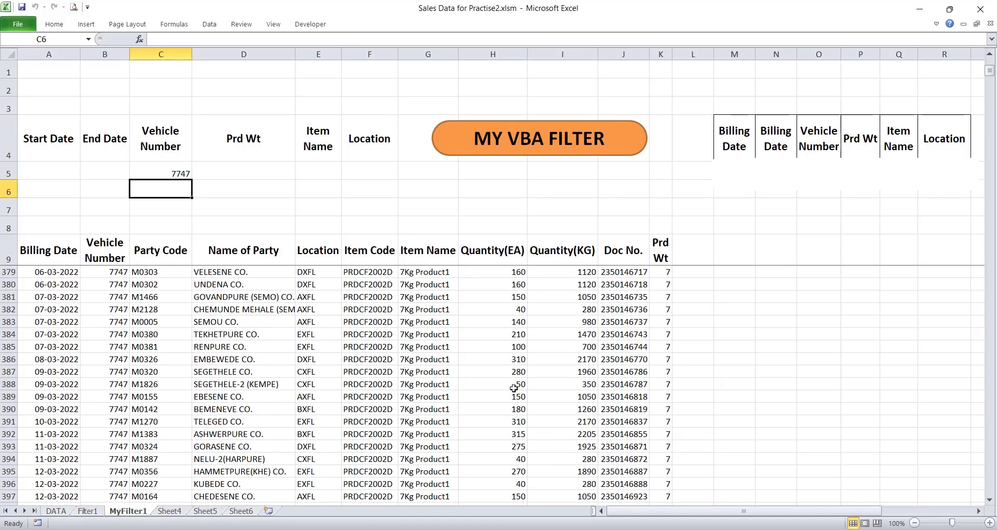
pyautogui.moveTo(989, 71); pyautogui.dragTo(989, 62)
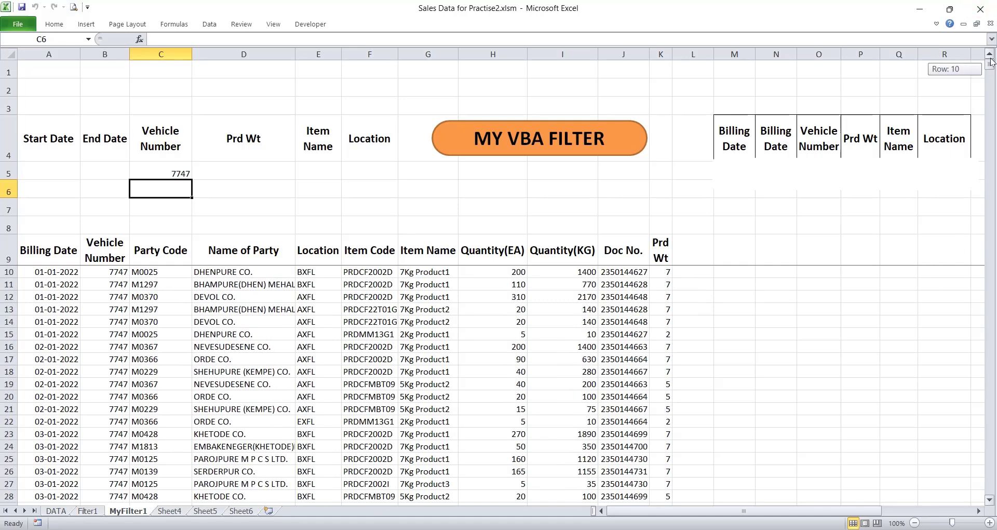
# Step: Replace the vehicle criterion with Prd Wt 2, rerun the filter, and scroll the results
pyautogui.click(169, 171)
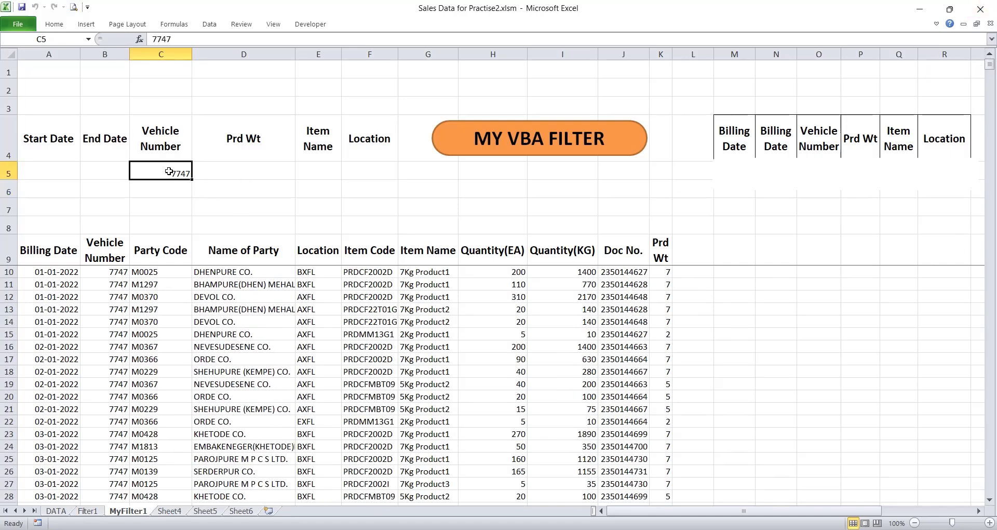
pyautogui.press('Delete')
pyautogui.click(279, 173)
pyautogui.write('2')
pyautogui.press('Return')
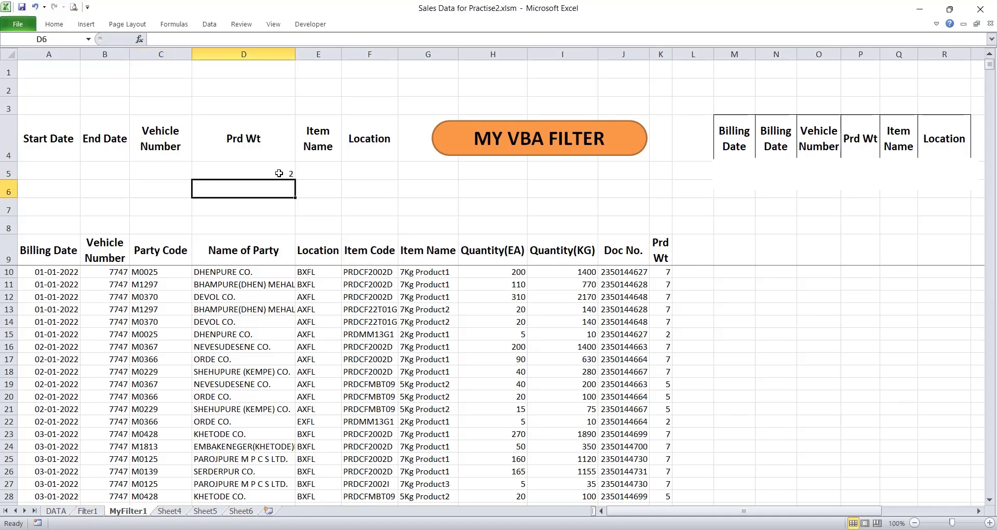
pyautogui.click(505, 152)
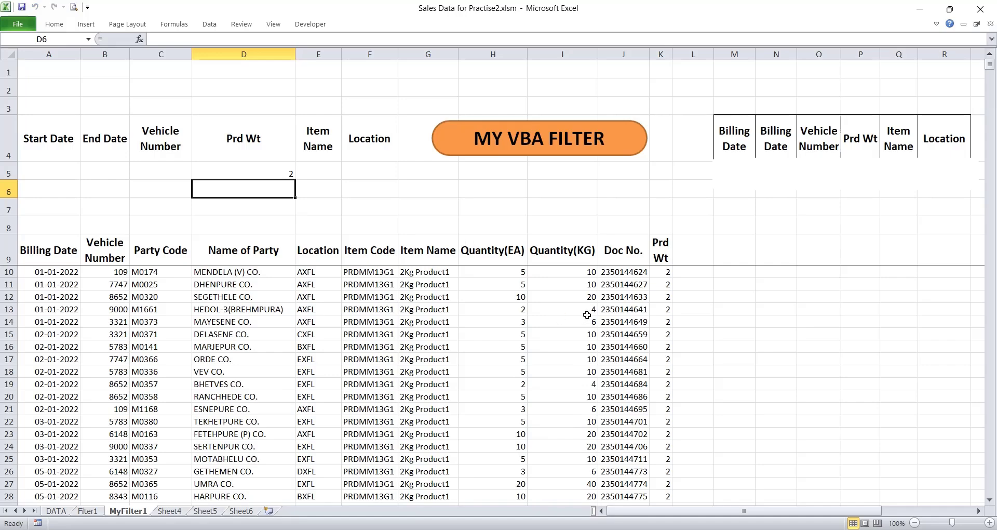
pyautogui.scroll(-6, 587, 314)
pyautogui.scroll(-6, 664, 352)
pyautogui.scroll(-6, 358, 379)
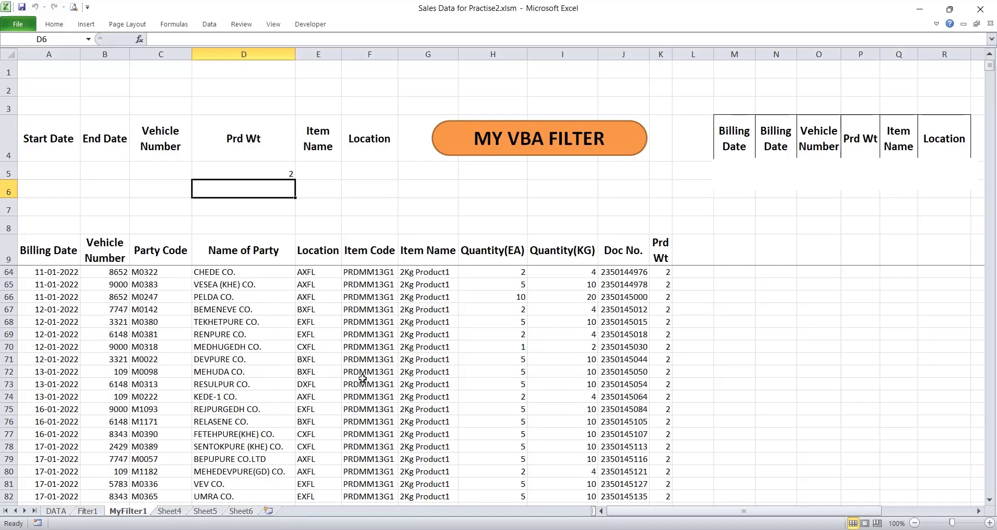
pyautogui.scroll(-6, 363, 377)
pyautogui.scroll(-6, 363, 377)
pyautogui.scroll(-6, 363, 378)
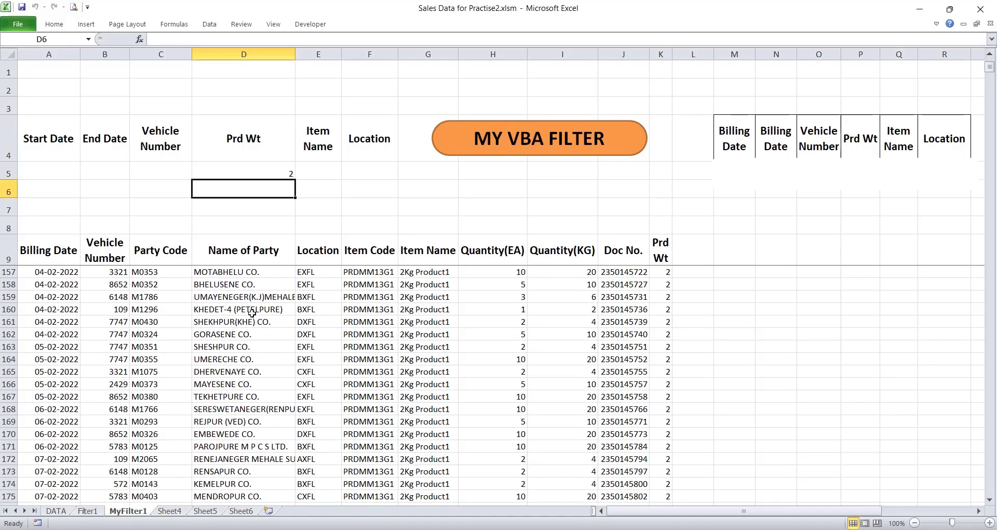
# Step: Check MyFilter1's Prd Wt cell, then switch between MyFilter1 and Sheet4, ending on Sheet4
pyautogui.click(274, 172)
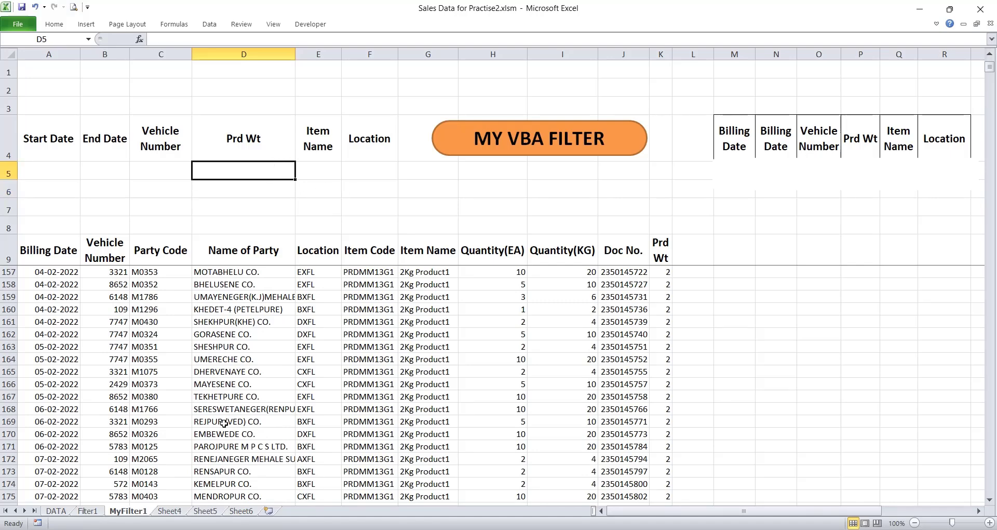
pyautogui.click(170, 510)
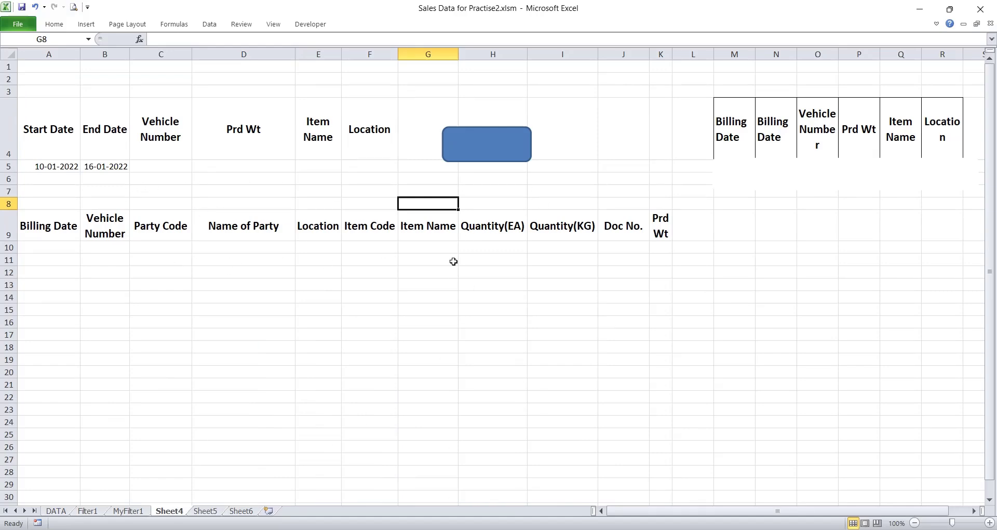
pyautogui.click(128, 511)
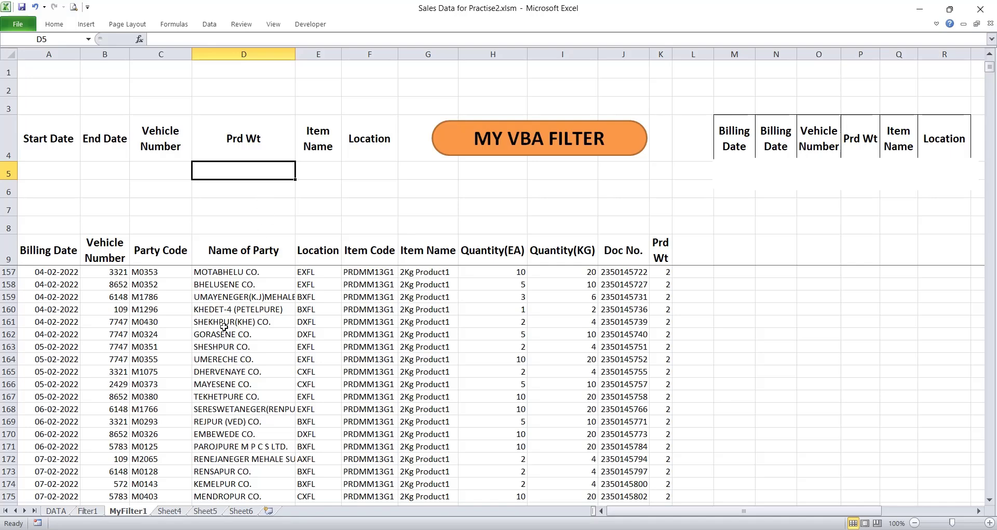
pyautogui.click(169, 510)
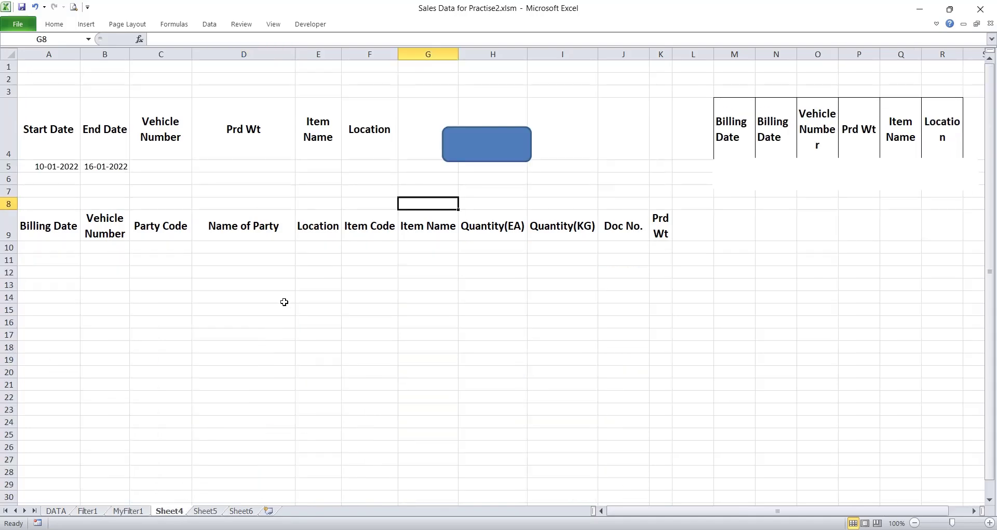